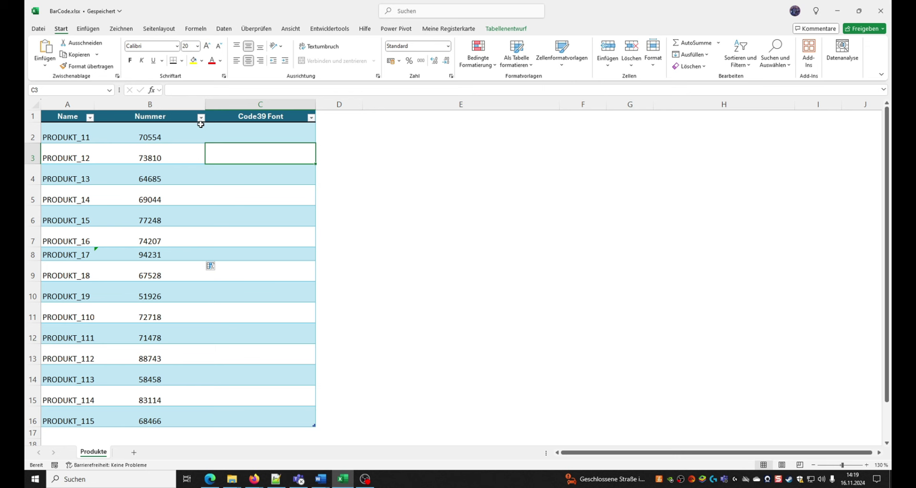
Inspect the random-number formula behind the Nummer values in B2:B13, then select C2
left_click(171, 135)
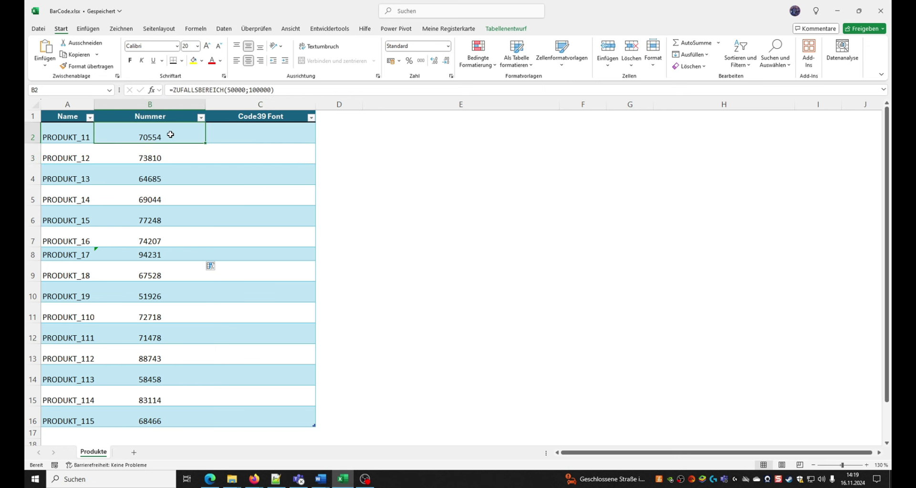
left_click_drag(170, 134, 170, 358)
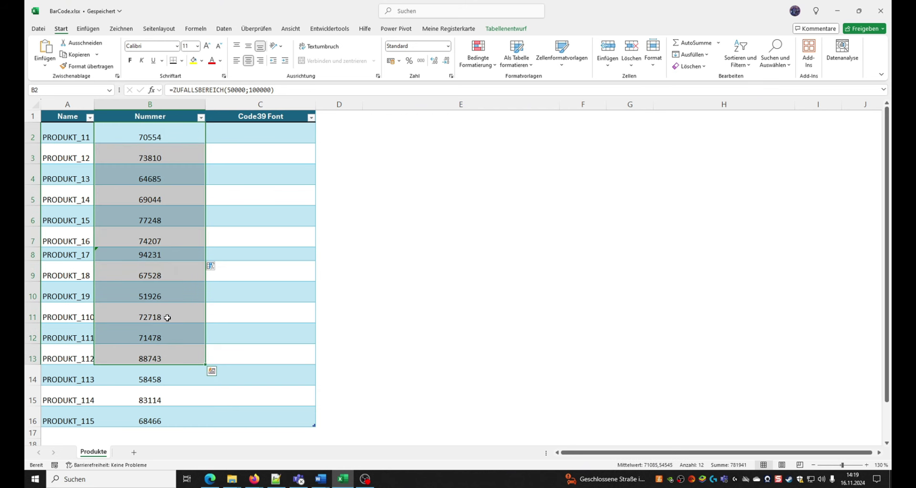
left_click(244, 127)
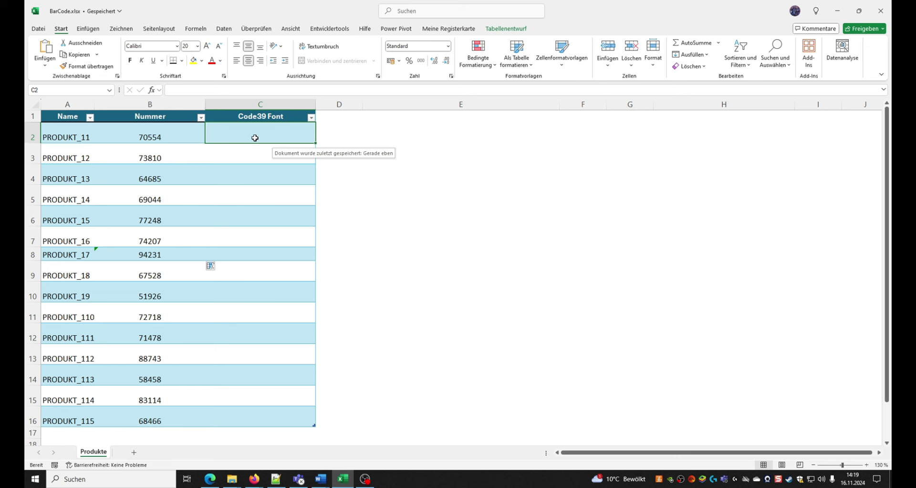
Test C2 with 234, apply the Libre Barcode 39 font, then clear the value
type("234")
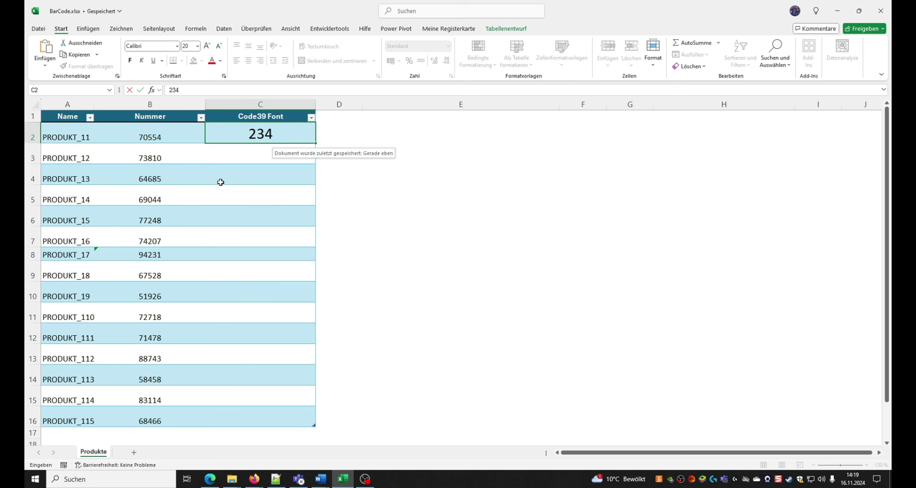
key("Return")
left_click(245, 135)
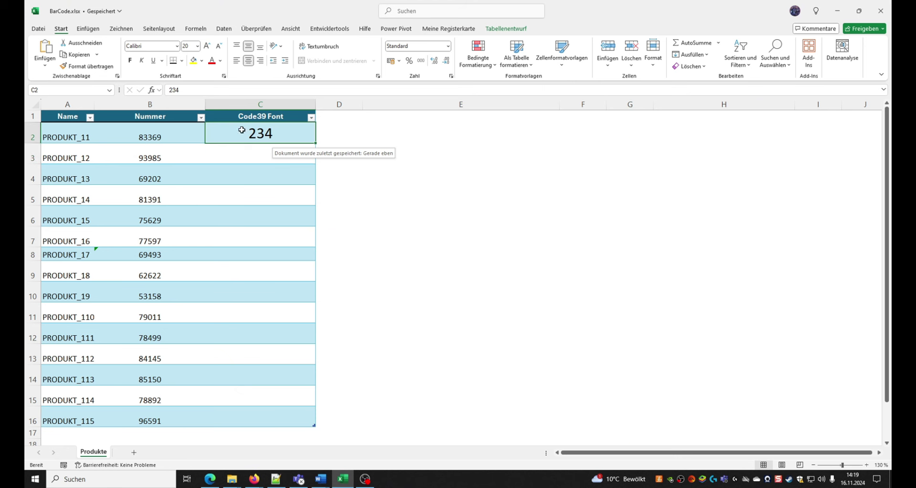
left_click(177, 46)
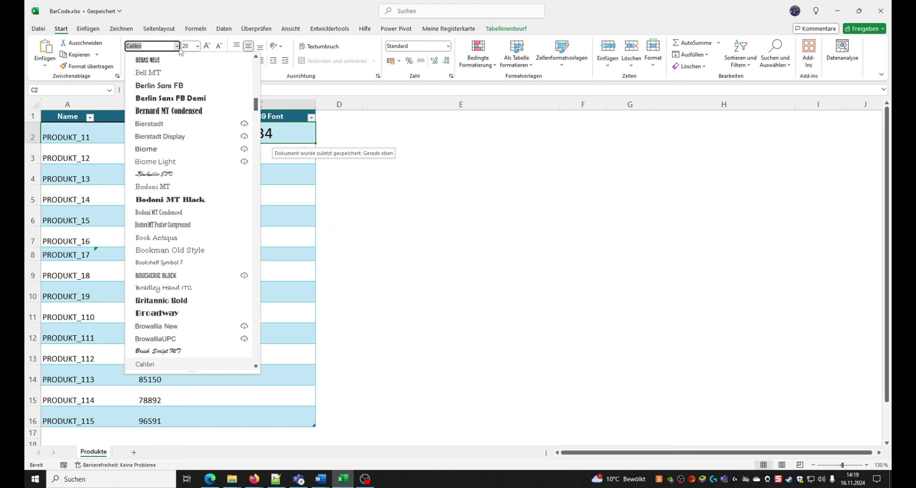
type("Libre Barcode 39")
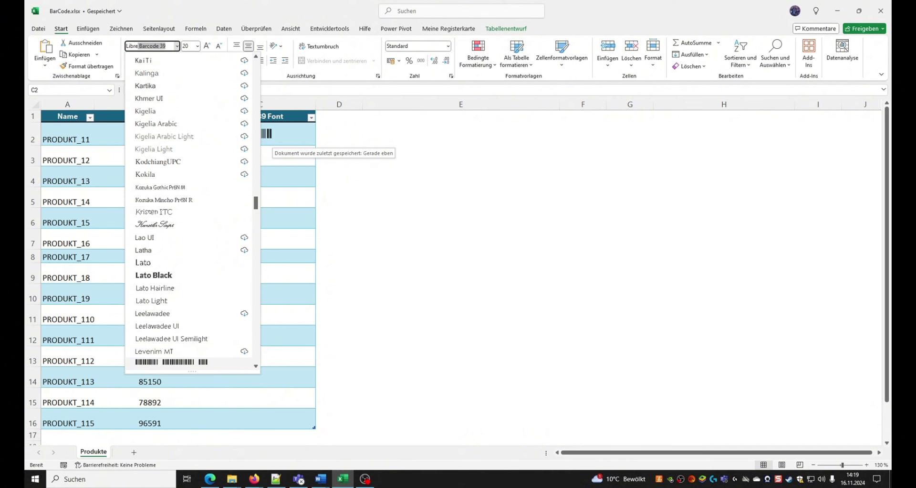
key("Return")
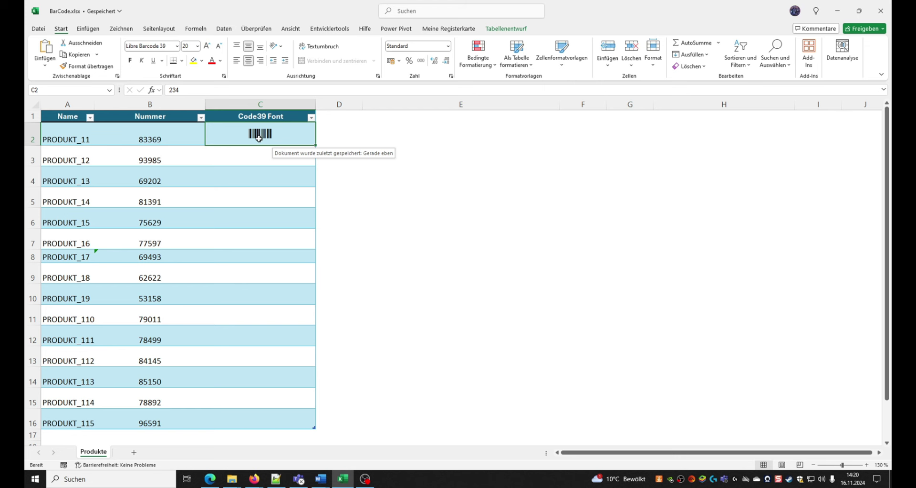
key("Delete")
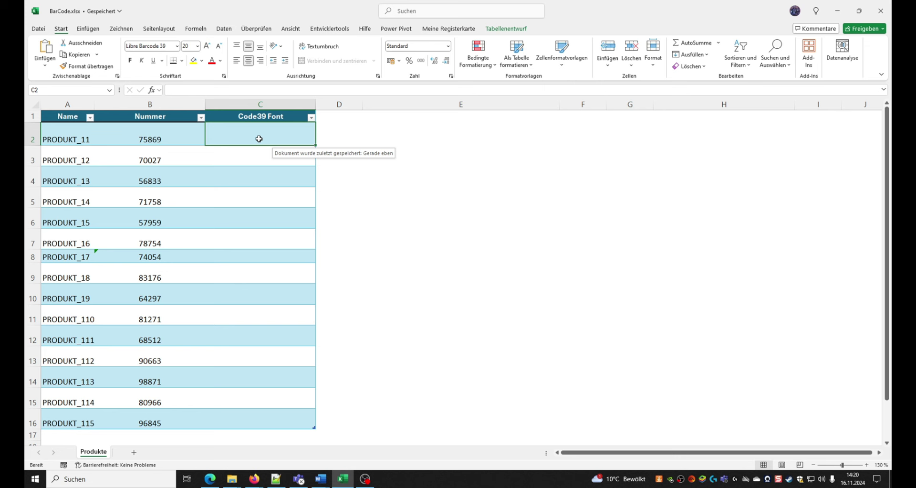
Cancel the unfinished formula and set Code39 Font cells C2:C16 to Calibri
type("=")
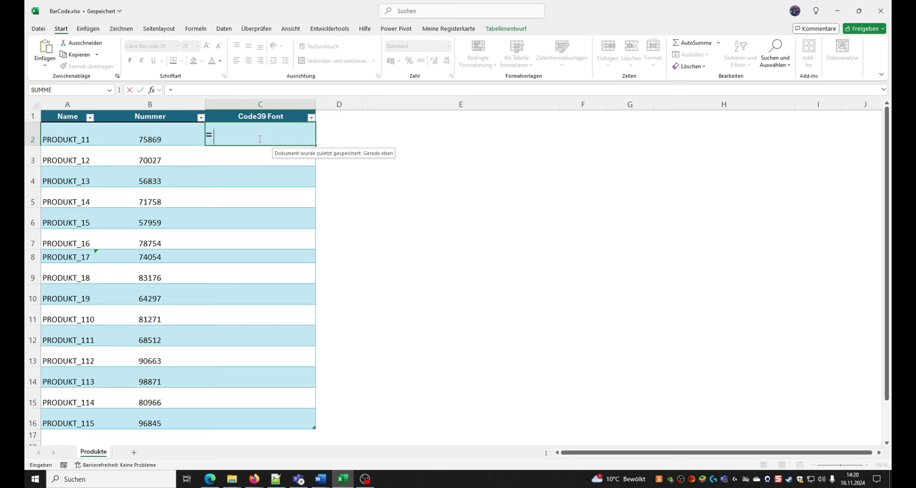
type("\"")
type("*\"")
key("Escape")
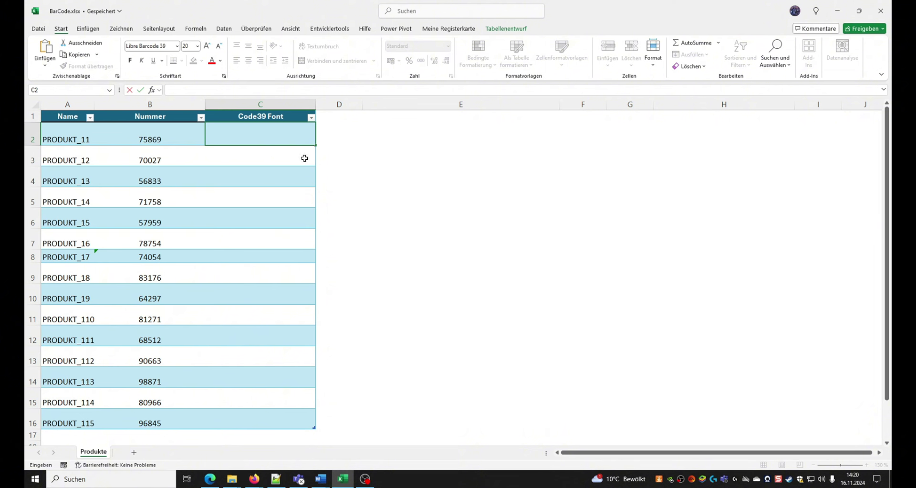
left_click(274, 139)
left_click_drag(274, 138, 258, 413)
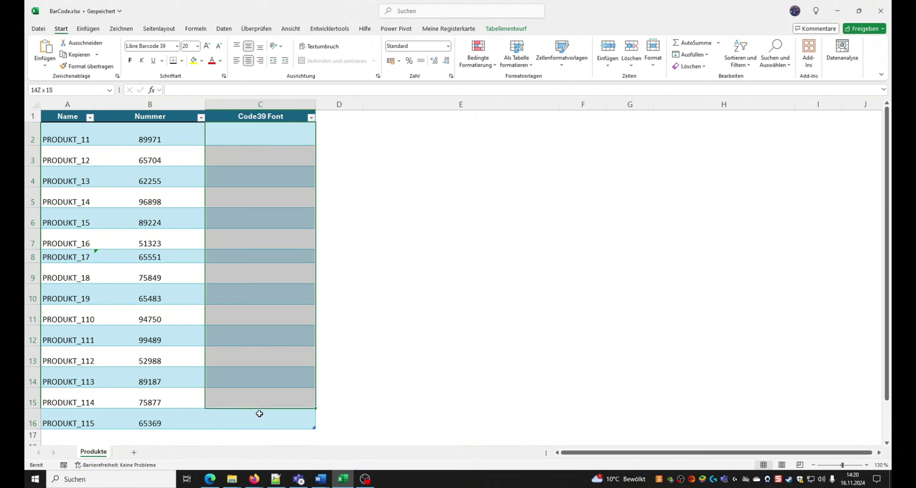
left_click(177, 45)
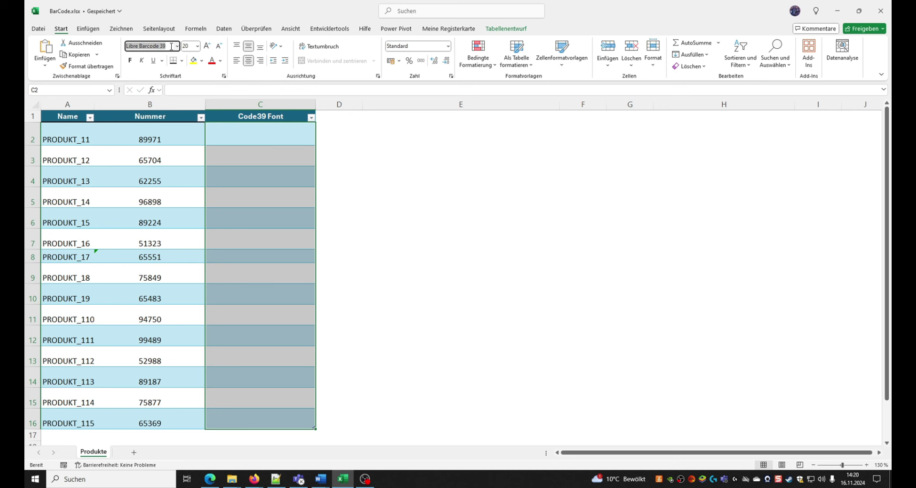
type("Calibri")
key("Return")
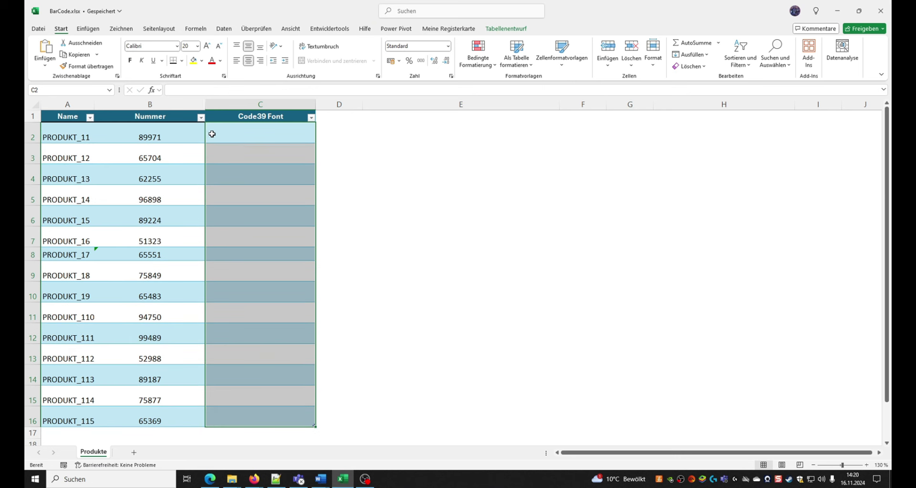
left_click(230, 133)
type("=")
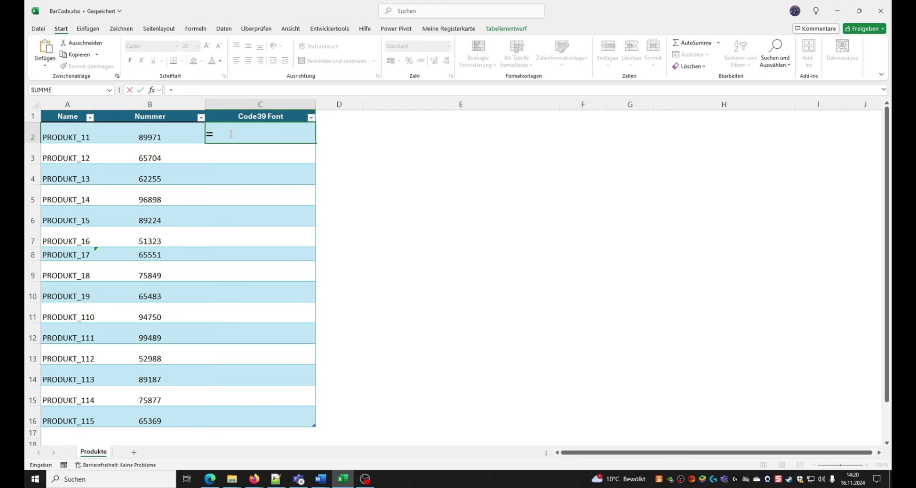
type("\"*\"")
type("&")
left_click(170, 139)
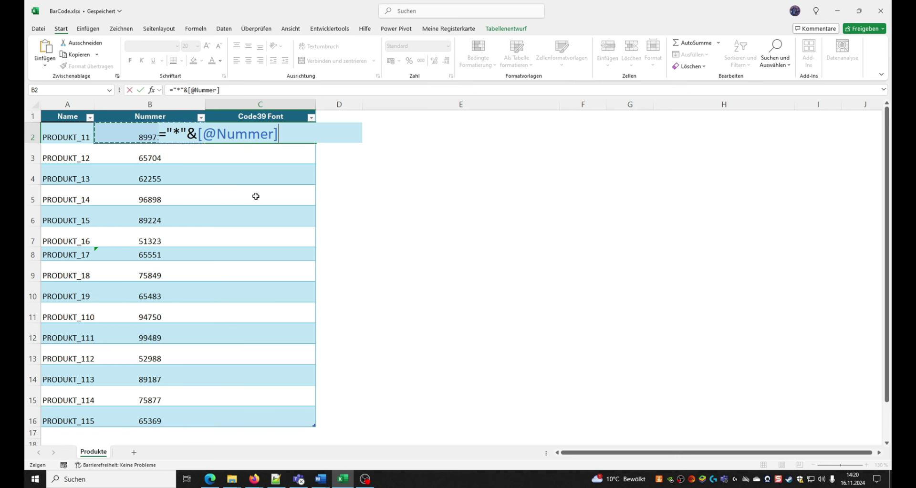
type("&")
type("\"*\"")
key("Return")
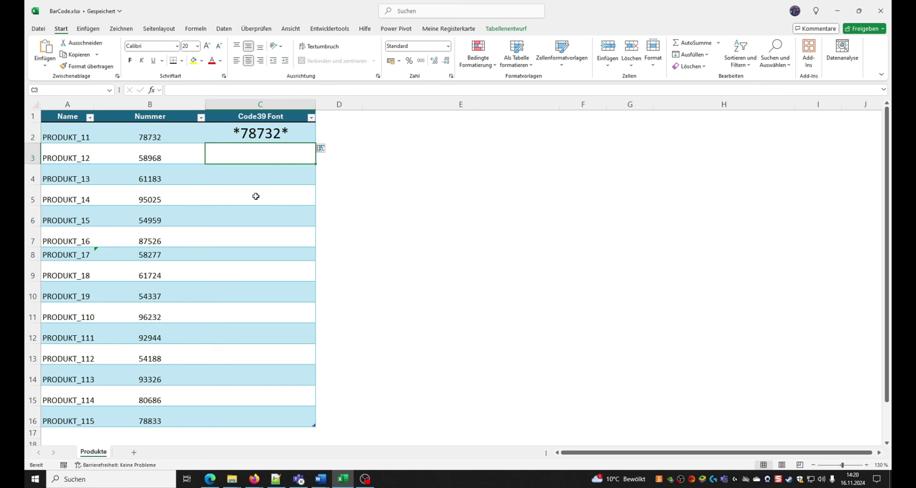
left_click(274, 137)
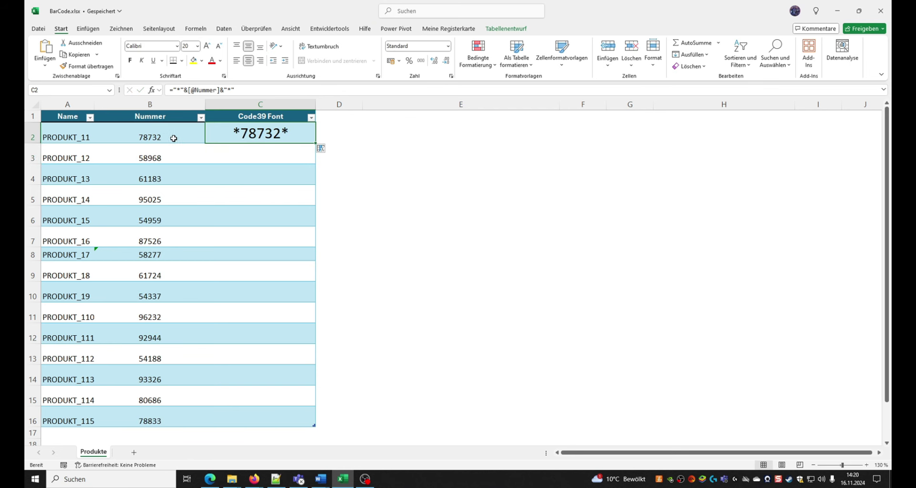
left_click_drag(314, 143, 297, 418)
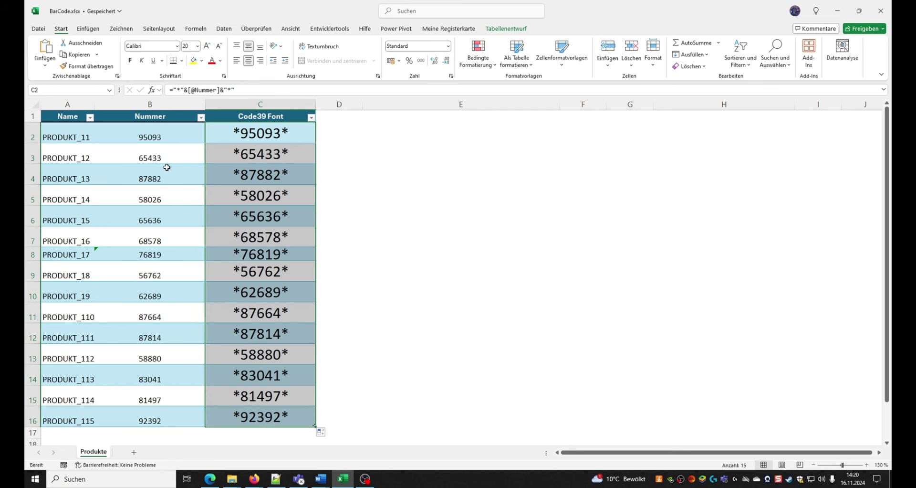
left_click(165, 138)
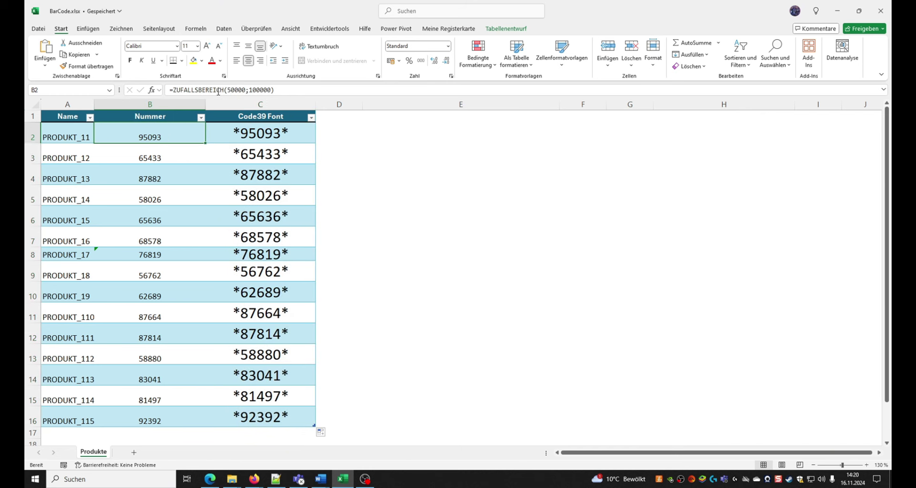
Check C2's formula, then apply Libre Barcode 39 to C2:C16 so each number renders as a barcode
left_click(276, 153)
key("Up")
key("F2")
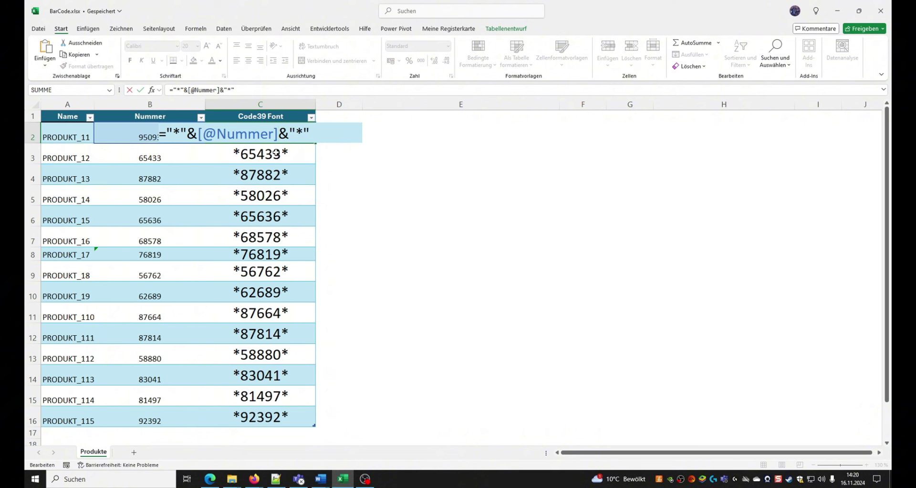
key("Escape")
left_click_drag(272, 133, 267, 420)
left_click(177, 45)
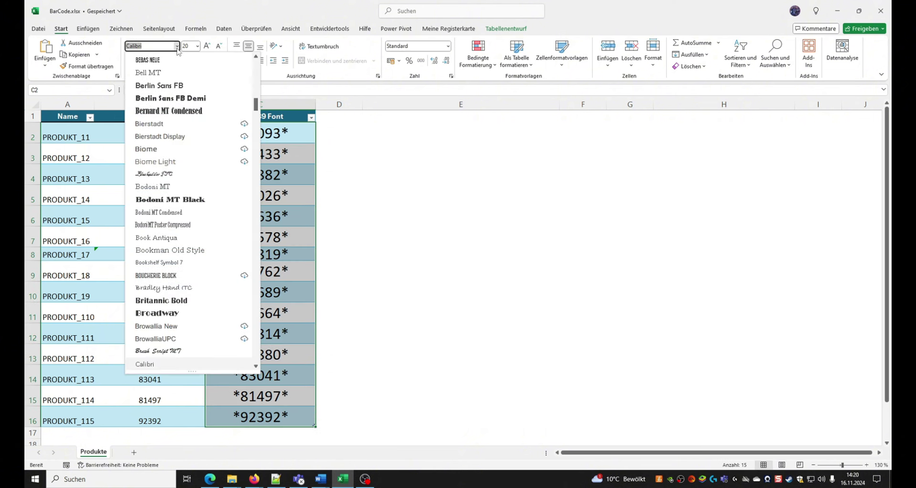
type("L")
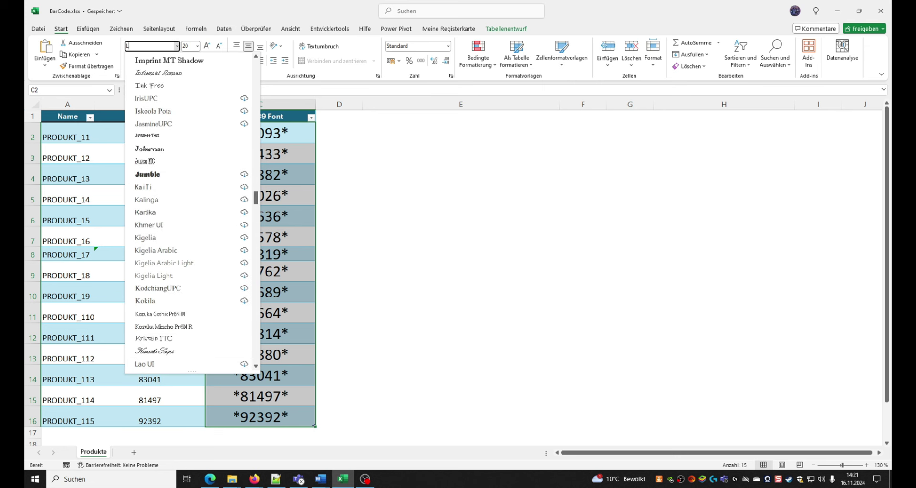
type("ibre Barcode 39")
key("Return")
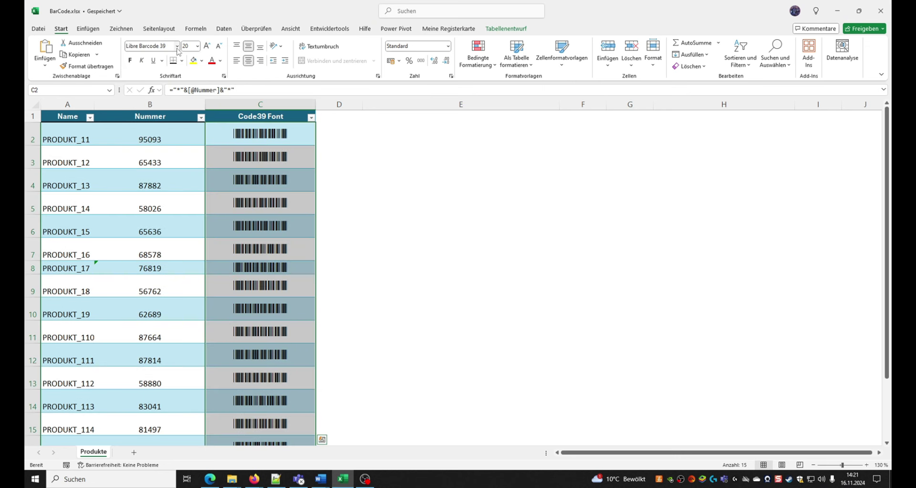
left_click(292, 150)
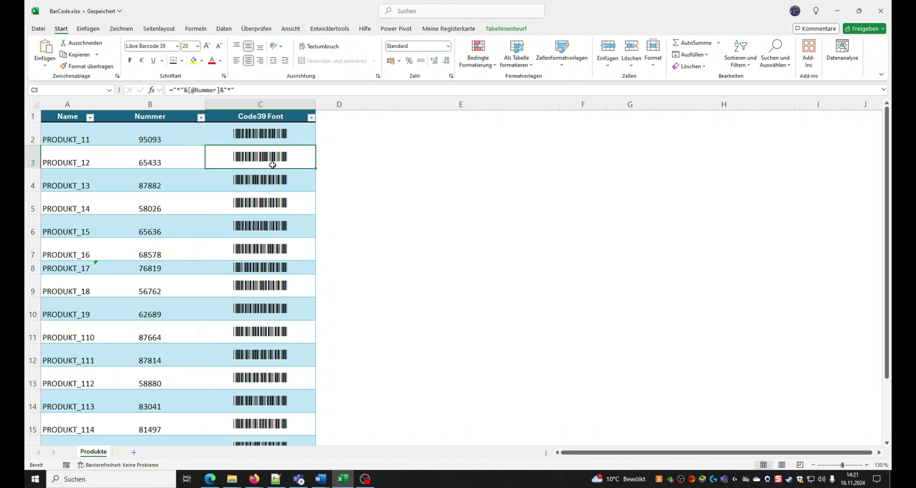
Zoom the sheet, reselect C2, and drag the Google Fonts Libre Barcode 39 window over it
scroll(272, 164, "up", 1, "ctrl")
scroll(272, 164, "up", 1, "ctrl")
scroll(273, 164, "up", 1, "ctrl")
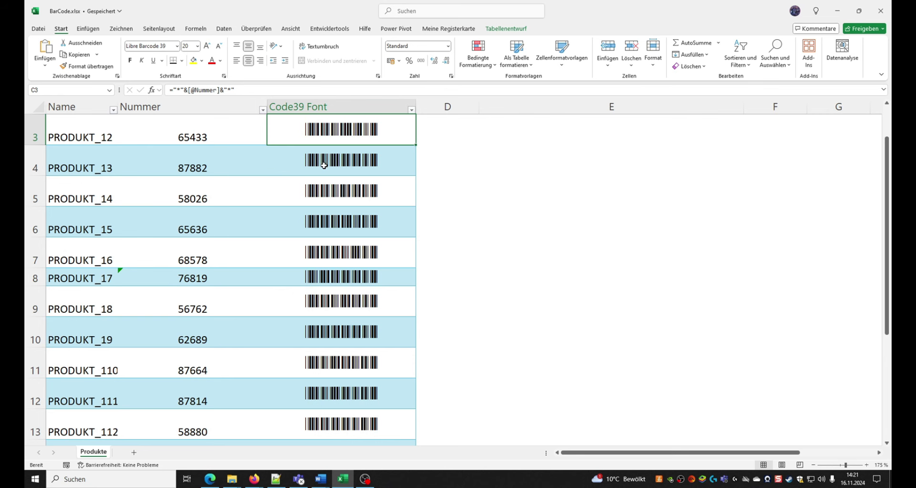
scroll(324, 166, "down", 2, "ctrl")
scroll(324, 165, "down", 1, "ctrl")
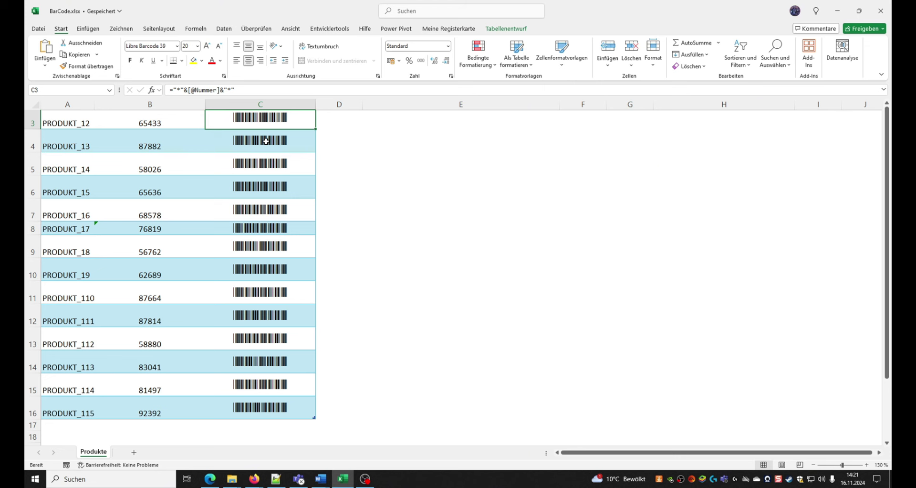
key("Up")
scroll(272, 143, "up", 1)
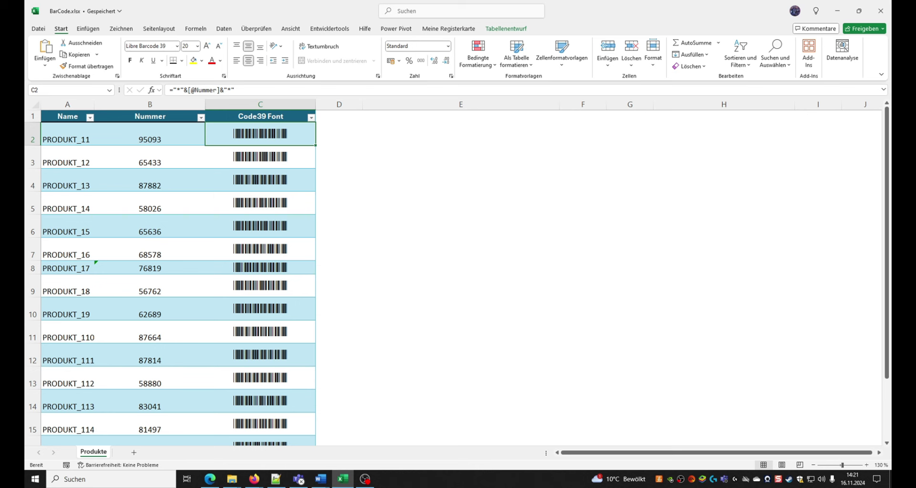
left_click_drag(915, 53, 556, 52)
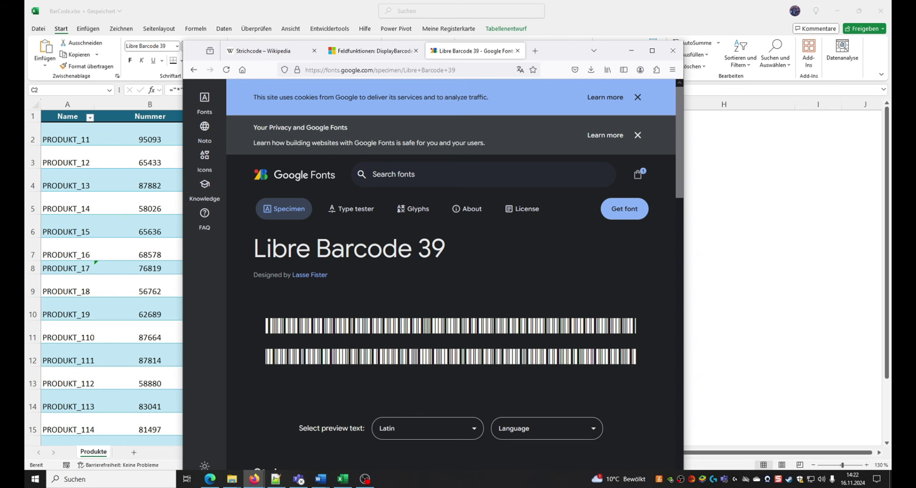
Switch to Dok1.docx with the barcode samples and maximize its window
key("alt+Tab")
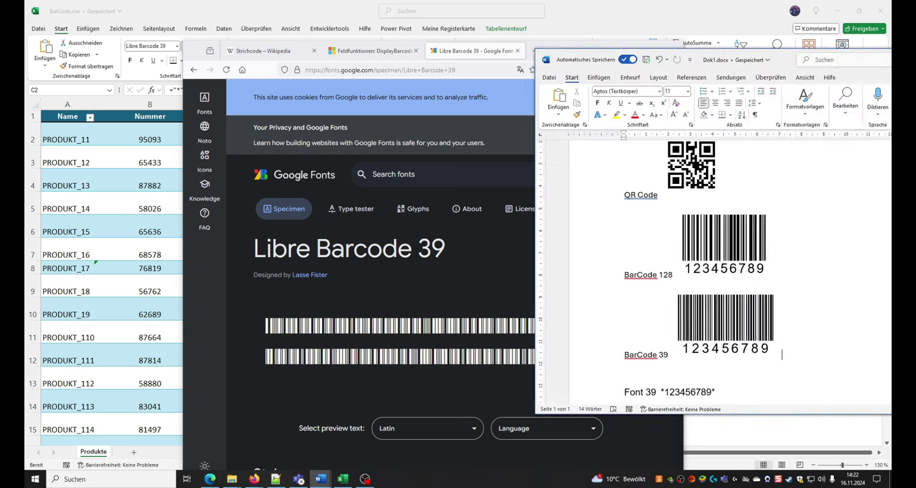
double_click(637, 50)
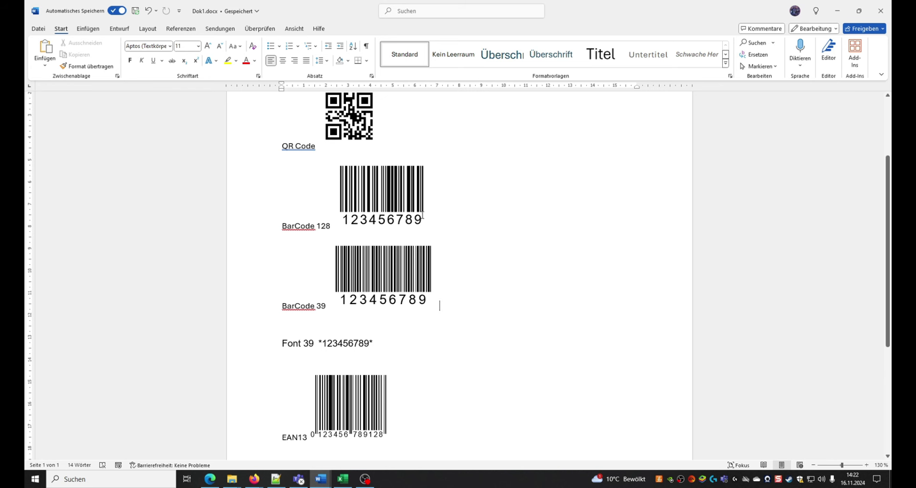
scroll(368, 360, "down", 1)
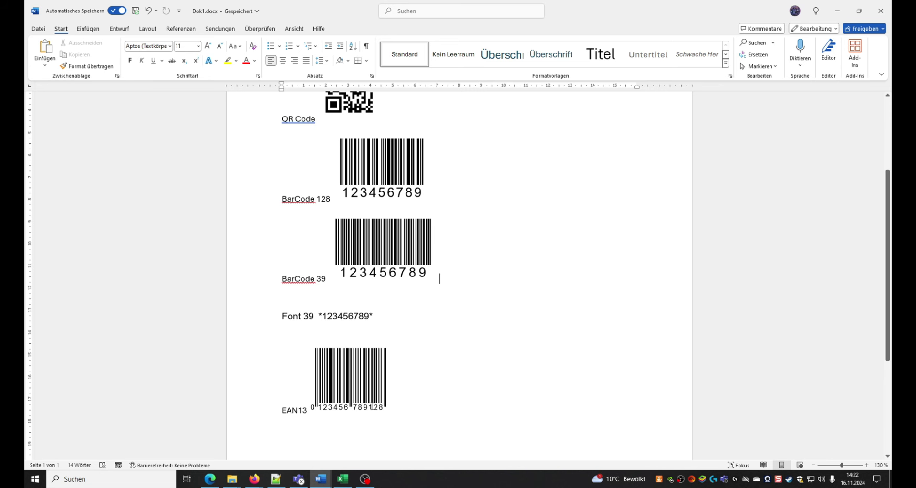
scroll(338, 340, "up", 1)
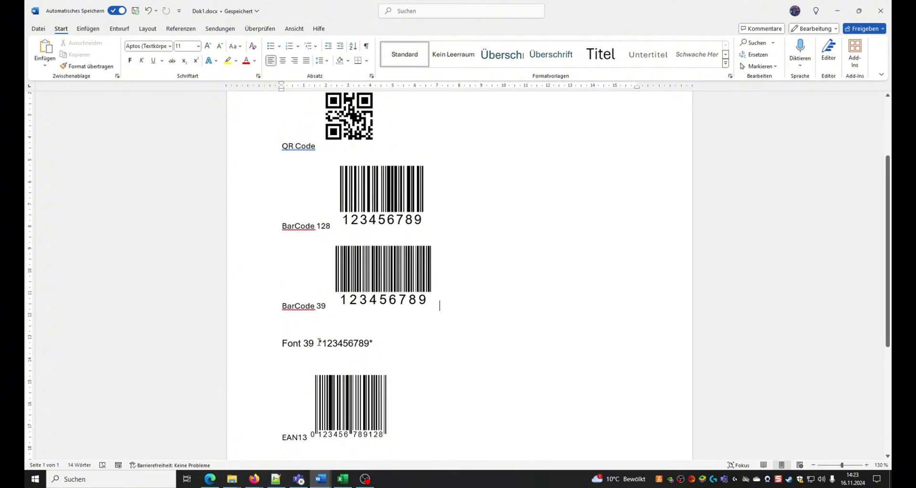
Set the *123456789* text after Font 39 to the Libre Barcode 39 font
left_click_drag(318, 343, 373, 344)
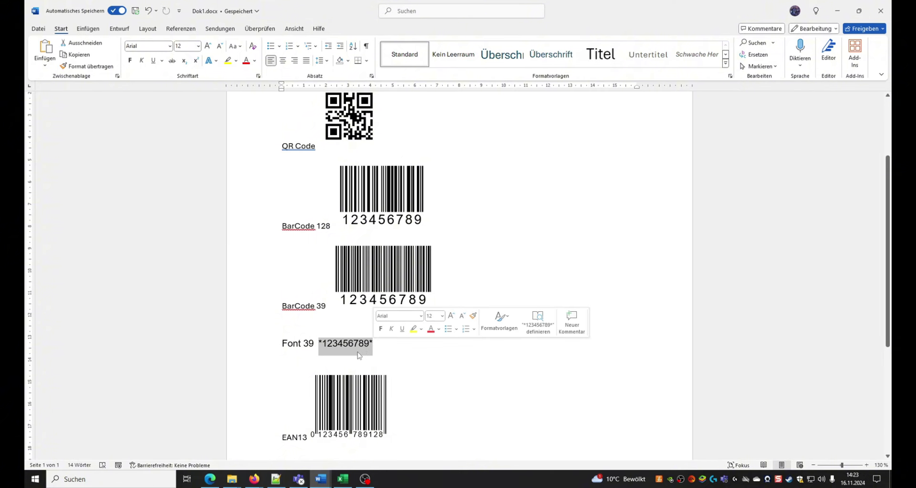
left_click(411, 317)
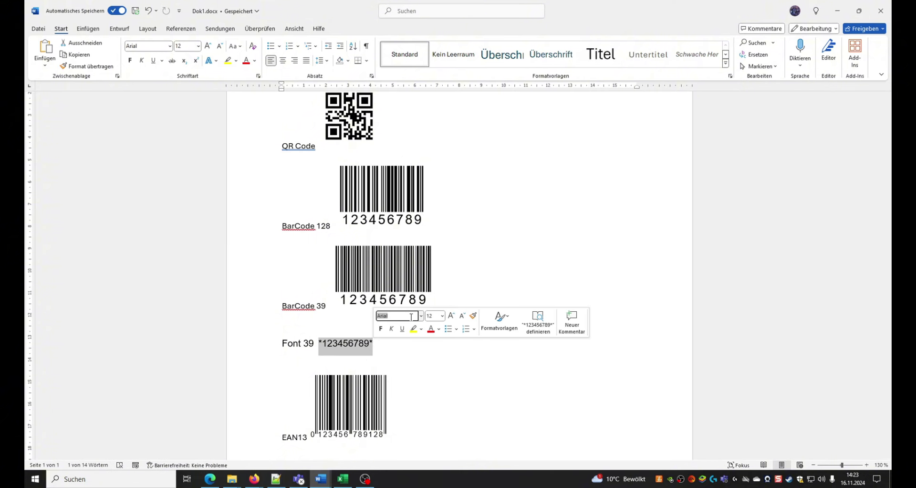
type("Libre Barcode 39")
key("Return")
left_click(412, 367)
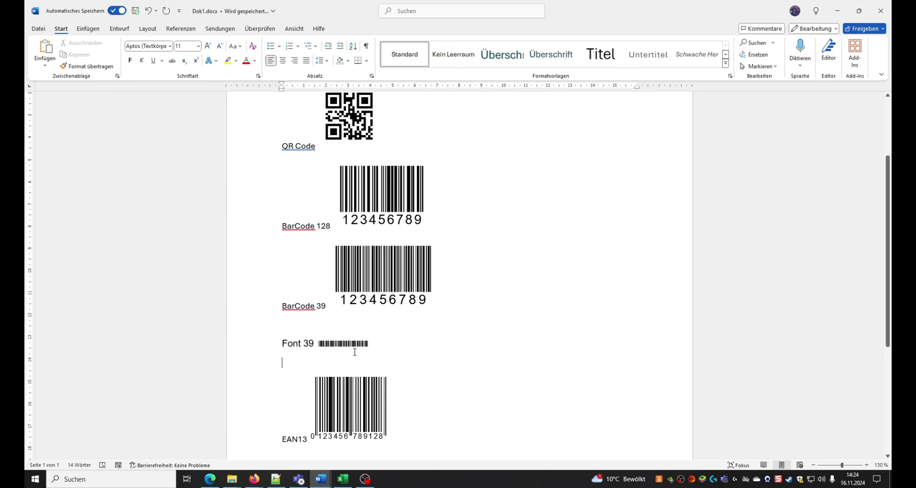
Enlarge the Font 39 barcode to size 36, then restore the Word window to reveal Excel
left_click_drag(318, 343, 385, 355)
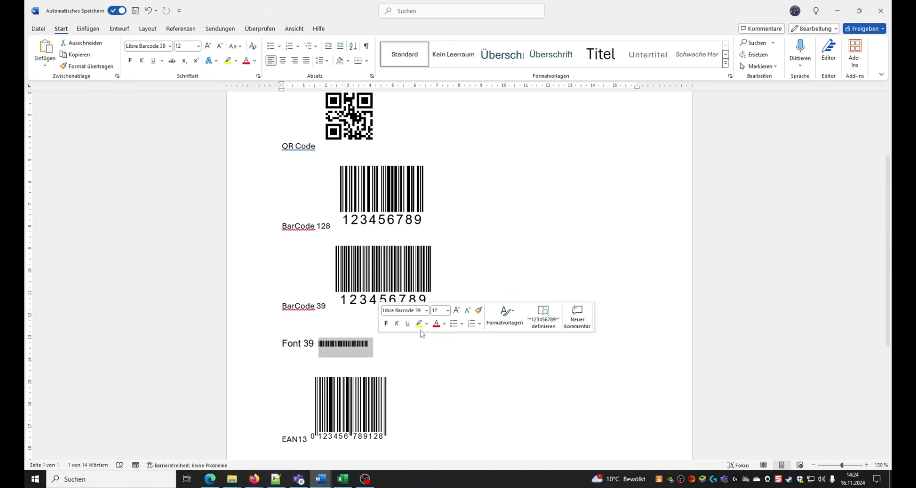
left_click(455, 311)
triple_click(456, 311)
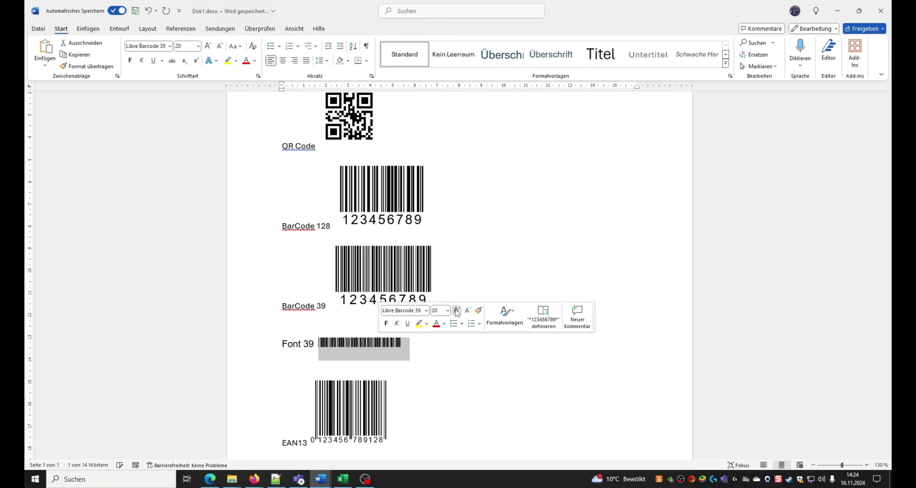
triple_click(456, 311)
left_click(456, 311)
left_click(455, 312)
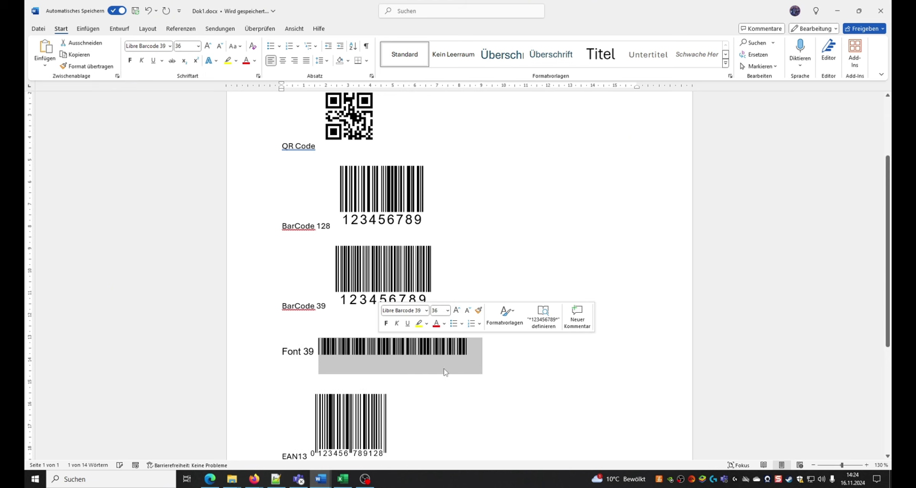
left_click(441, 365)
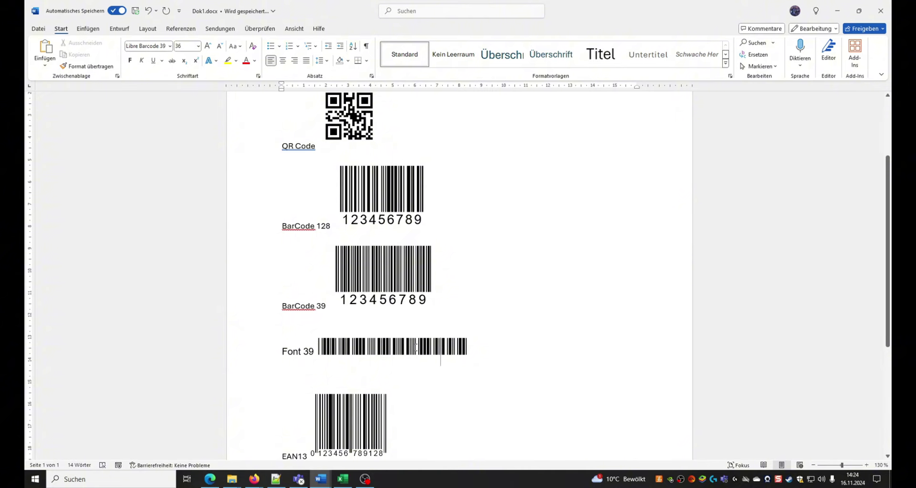
left_click(859, 11)
Bring the BarCode.xlsx workbook forward and inspect the barcode formulas in C2 and C3
key("super+Down")
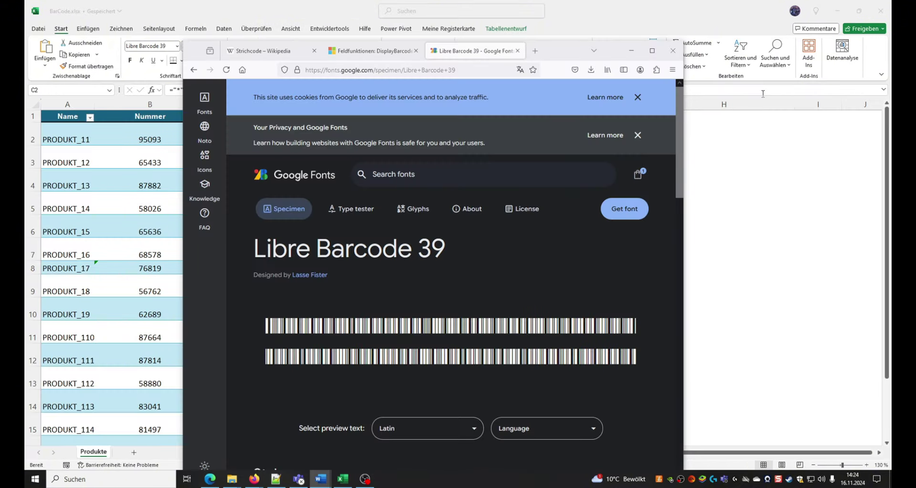
left_click(733, 203)
left_click(322, 173)
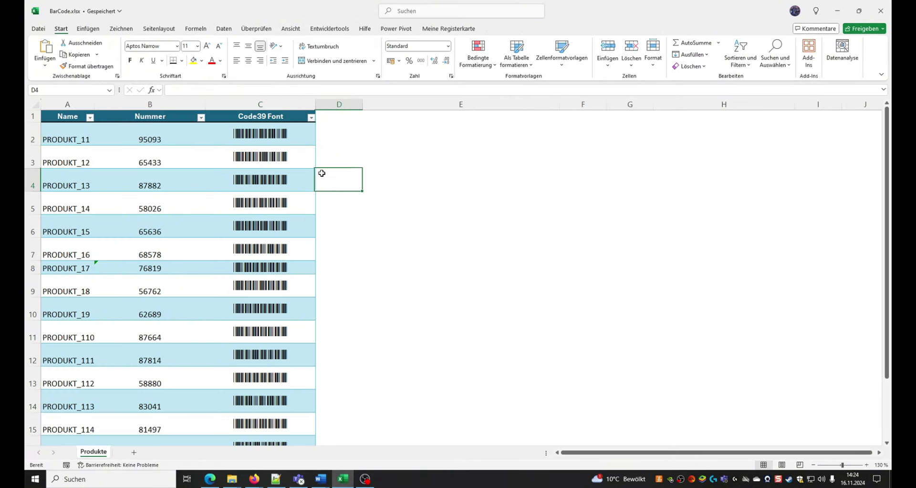
left_click(270, 136)
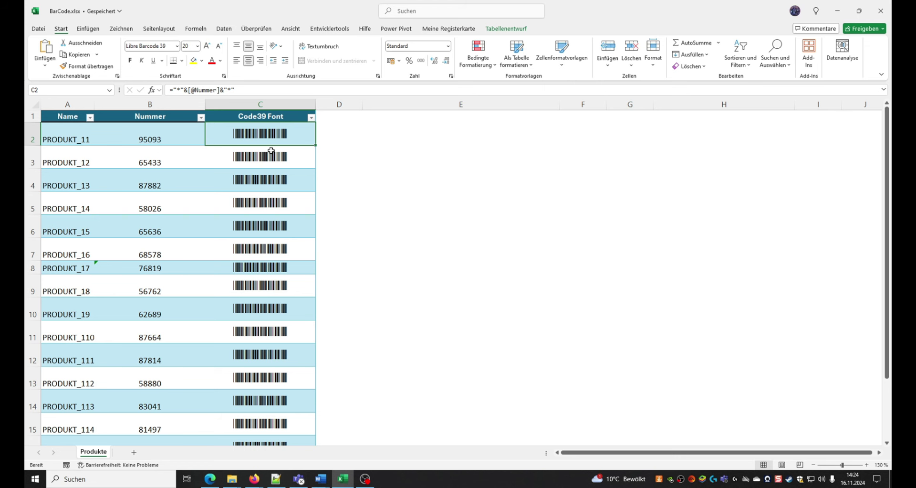
left_click(267, 159)
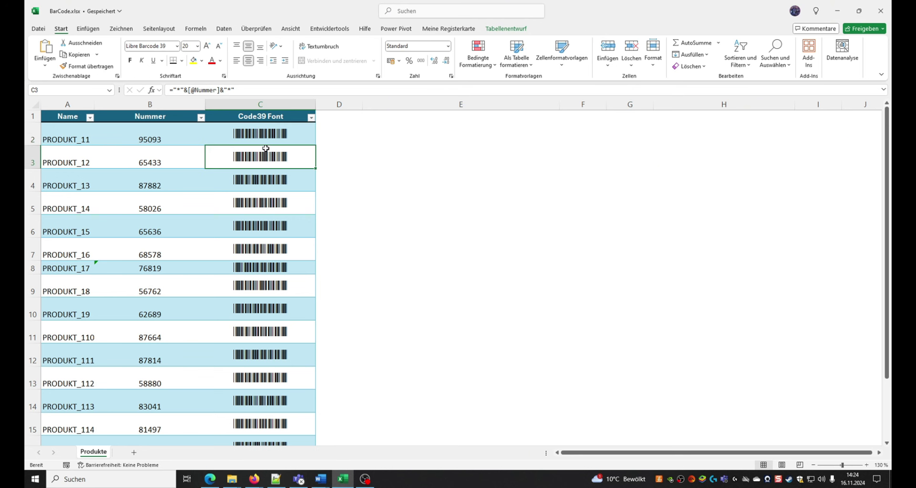
left_click(264, 135)
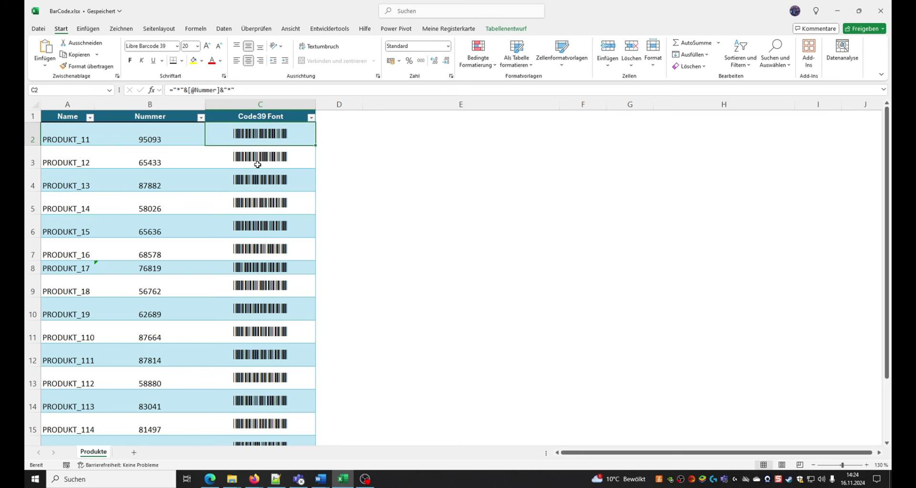
Try bold and larger sizes on barcodes C2:C11, then return them to regular size 20
left_click_drag(262, 134, 267, 334)
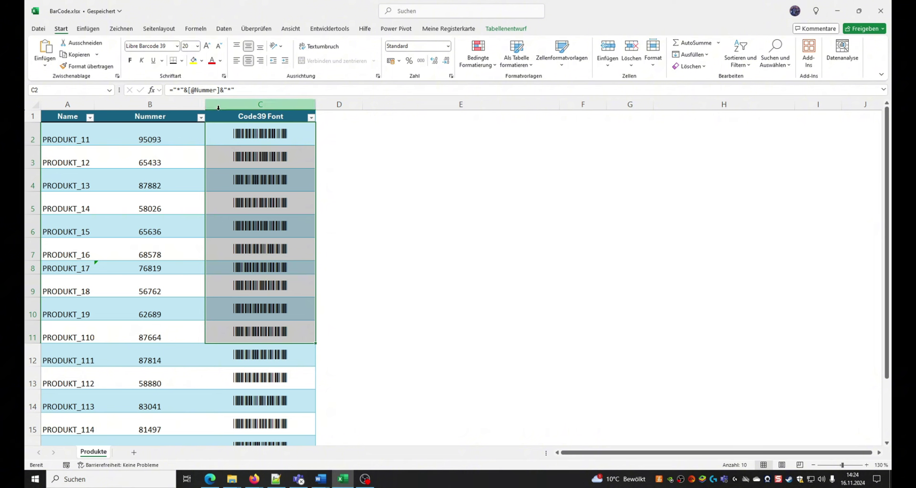
left_click(129, 61)
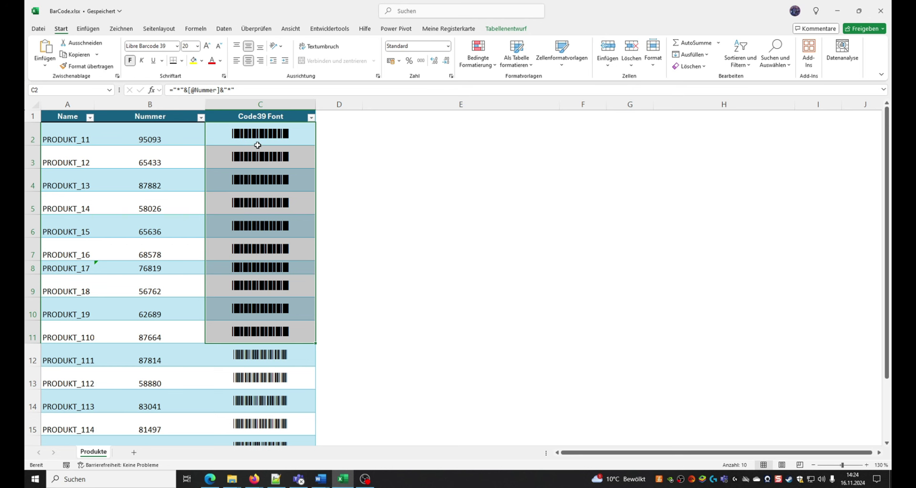
left_click(208, 46)
left_click(207, 46)
left_click(207, 46)
left_click(207, 45)
left_click(207, 46)
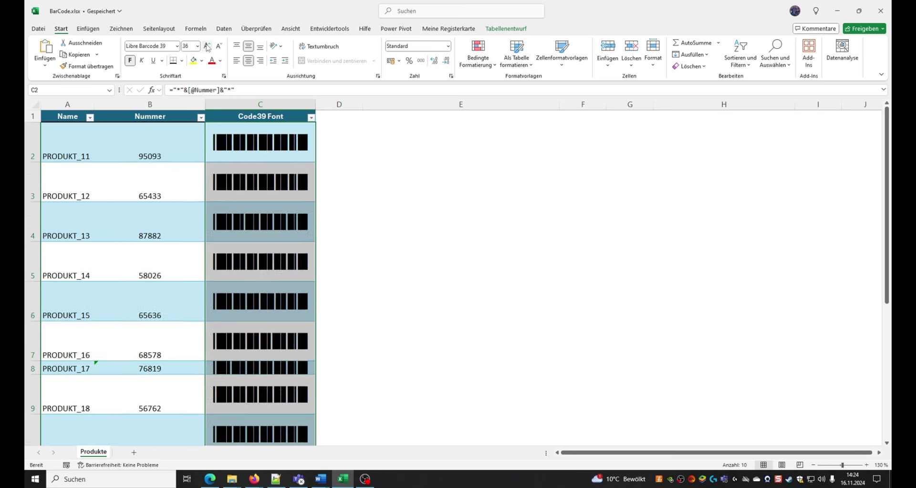
left_click(207, 46)
left_click(207, 46)
left_click(219, 45)
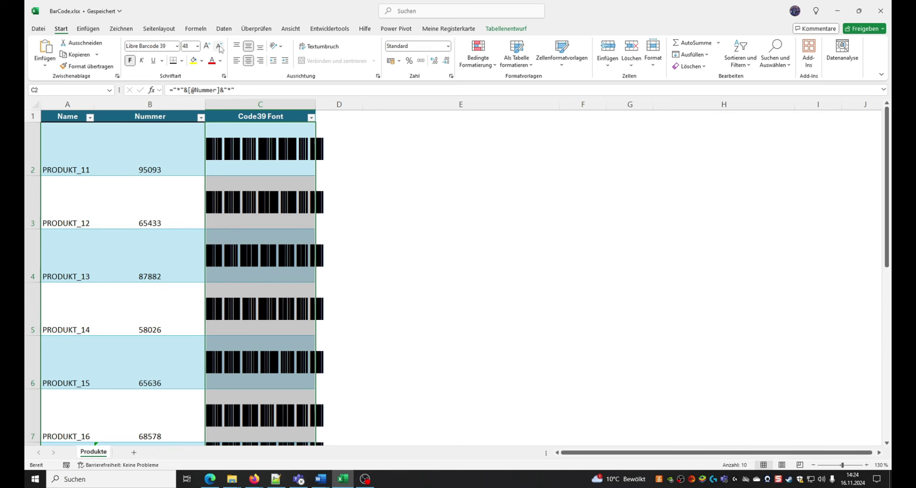
left_click(219, 46)
left_click(219, 46)
left_click(219, 46)
left_click(219, 46)
left_click(219, 45)
left_click(220, 46)
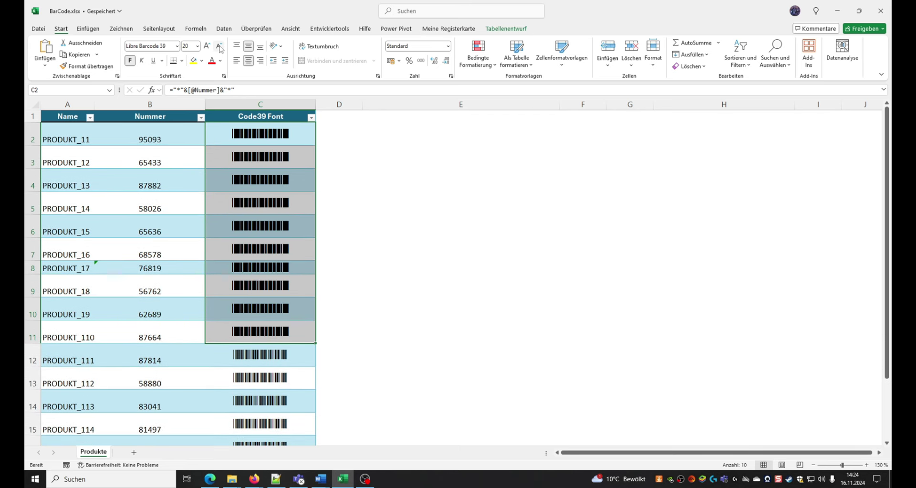
left_click(130, 60)
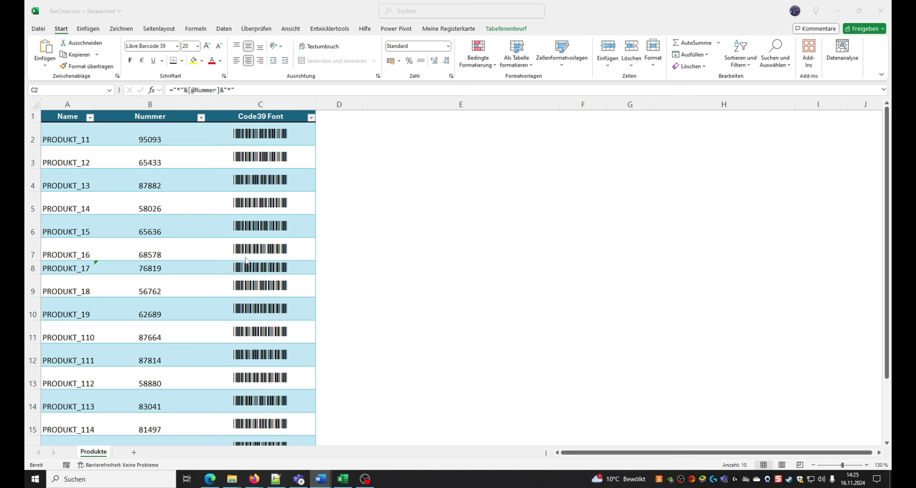
scroll(241, 264, "down", 1)
scroll(143, 219, "up", 1)
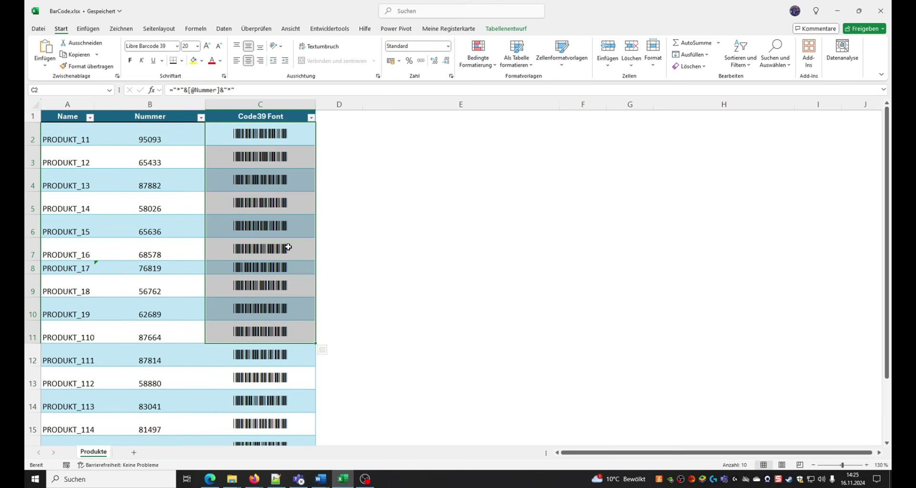
left_click(525, 241)
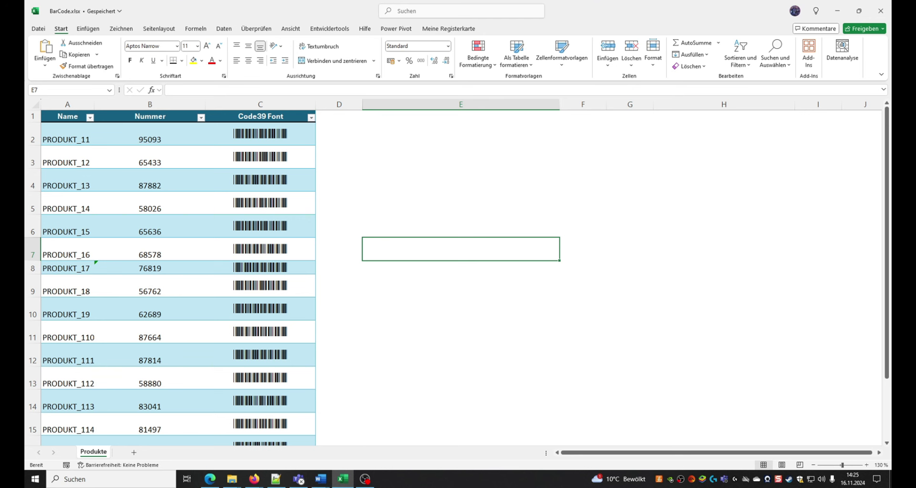
key("alt+Tab")
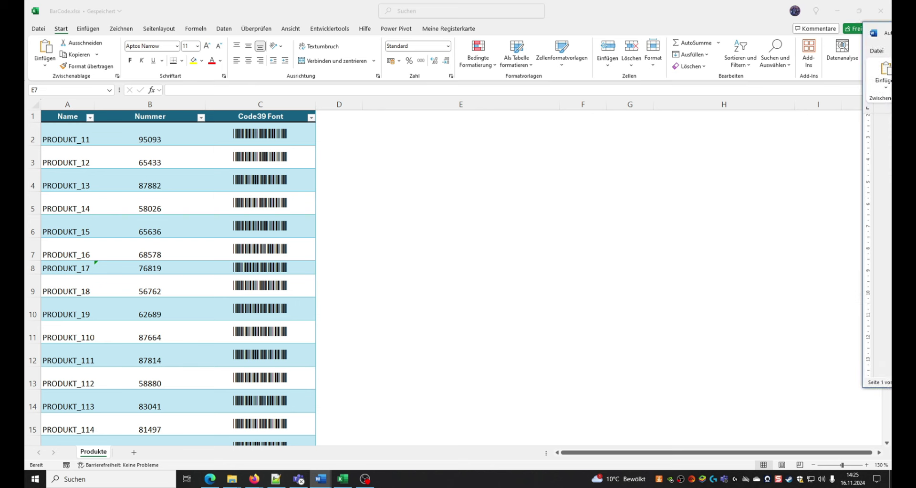
Create a new blank document and move the old barcode document aside
left_click(367, 69)
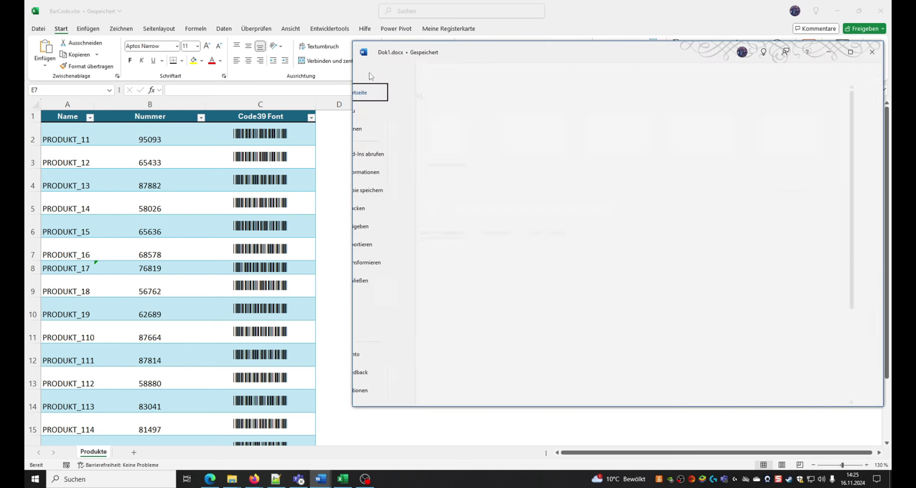
left_click(379, 110)
left_click(462, 114)
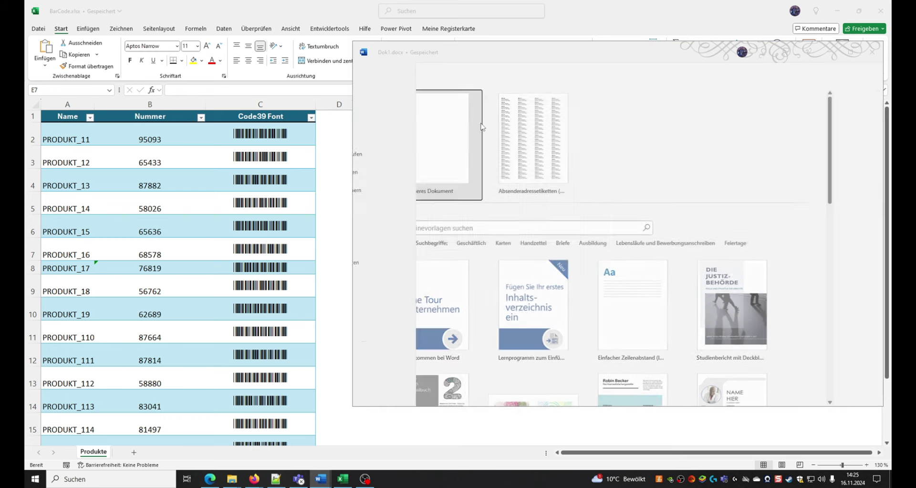
left_click(632, 48)
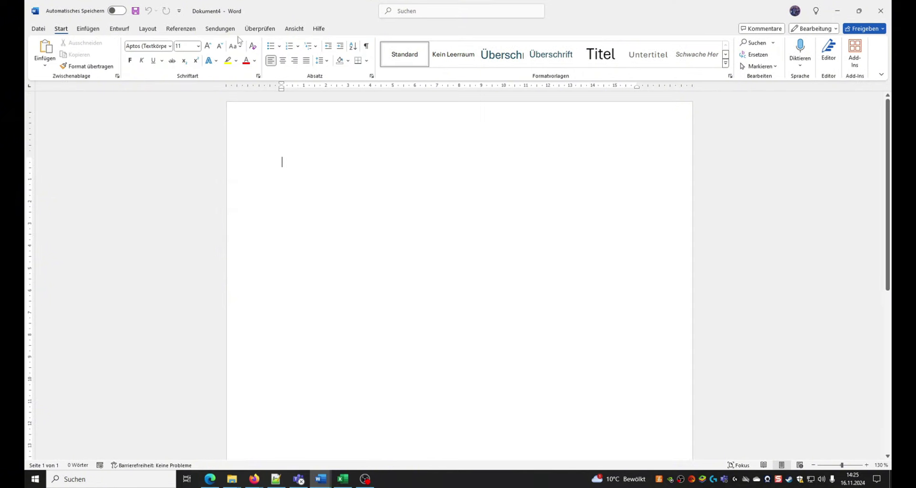
Start a Verzeichnis (directory) mail merge using an existing recipient list
left_click(220, 30)
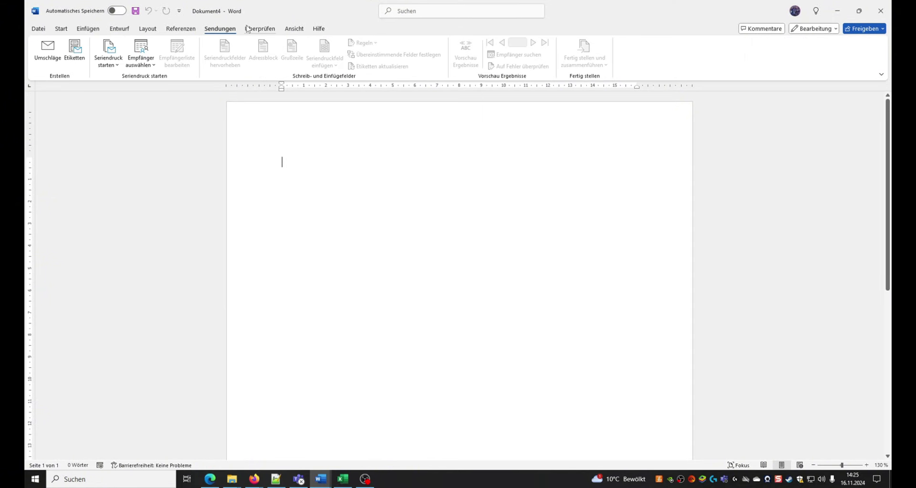
left_click(120, 65)
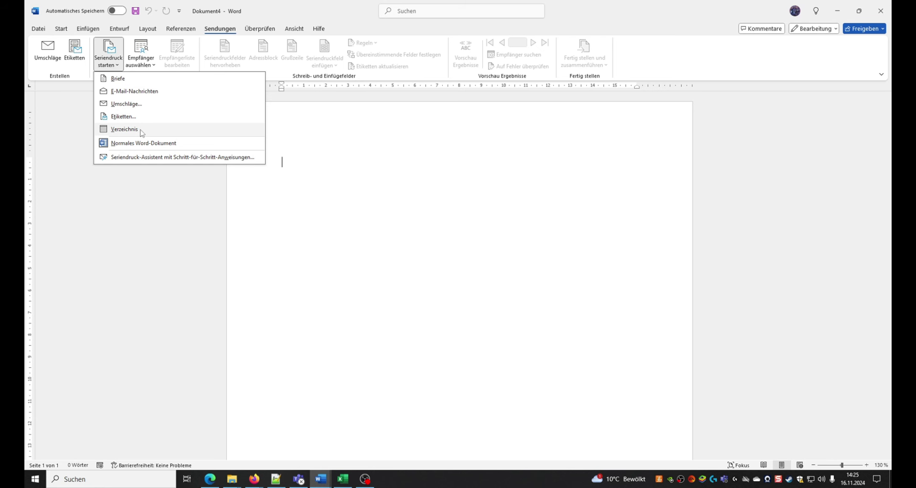
left_click(124, 129)
left_click(151, 64)
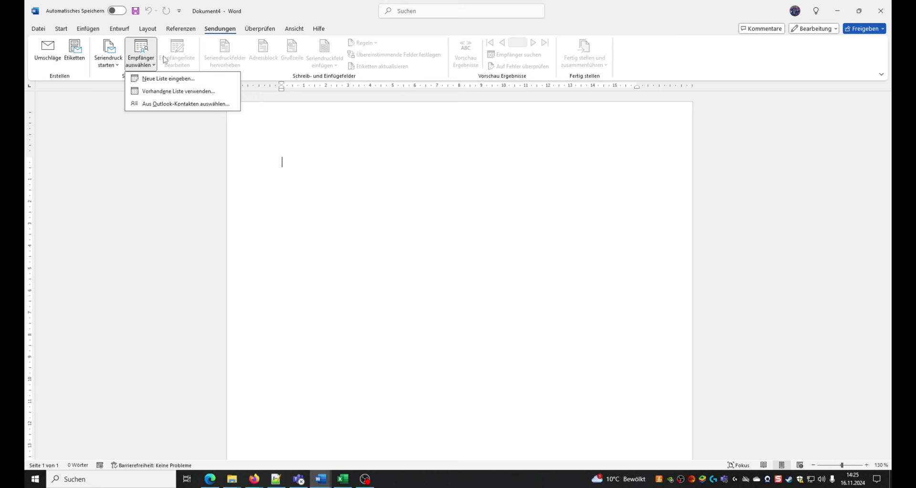
left_click(172, 95)
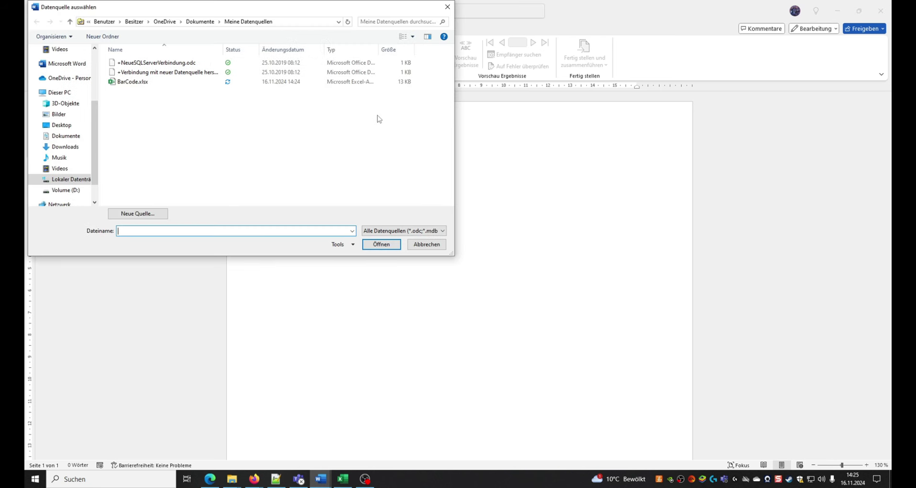
Open BarCode.xlsx as the data source, with file type set to Alle Dateien (*.*)
left_click(150, 85)
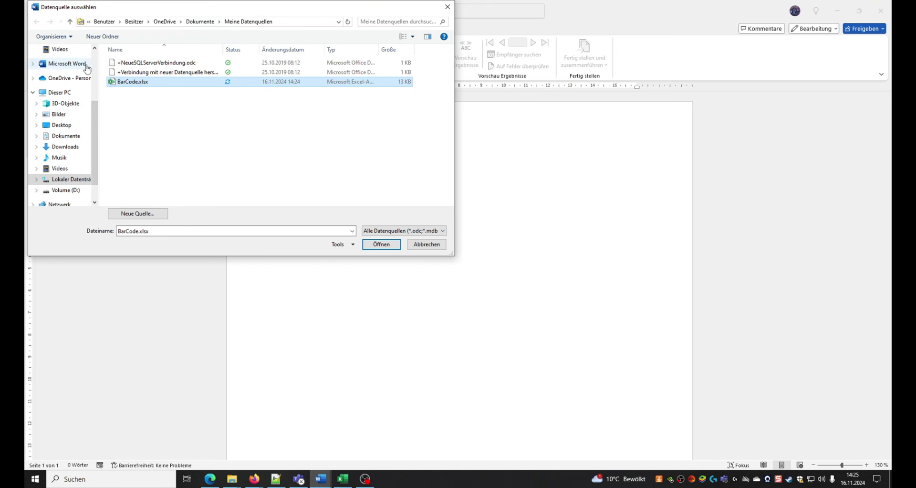
left_click(439, 230)
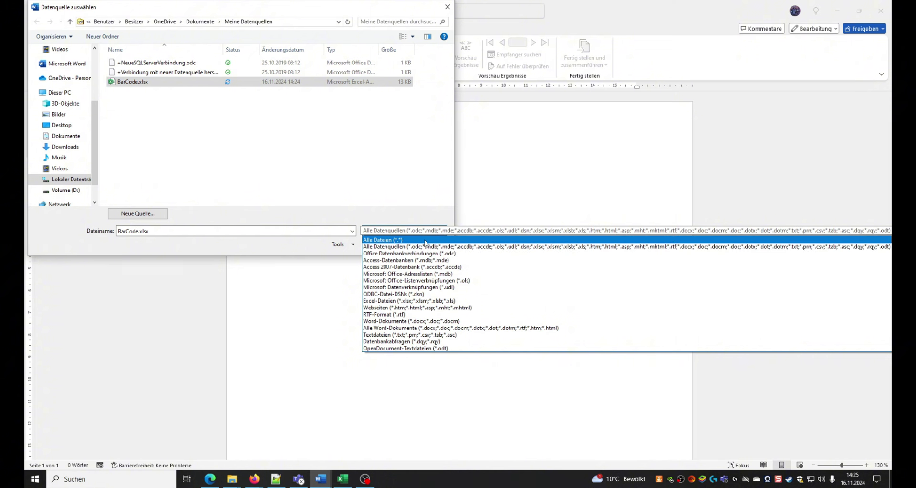
left_click(422, 240)
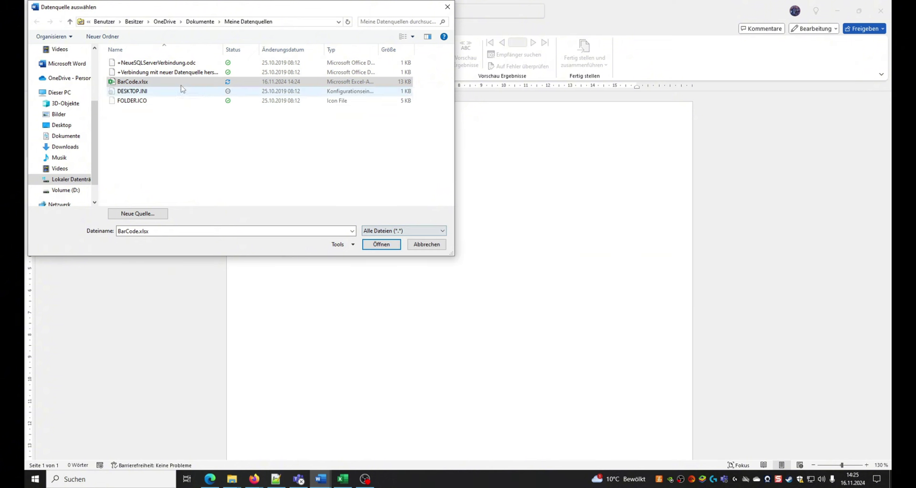
left_click(376, 245)
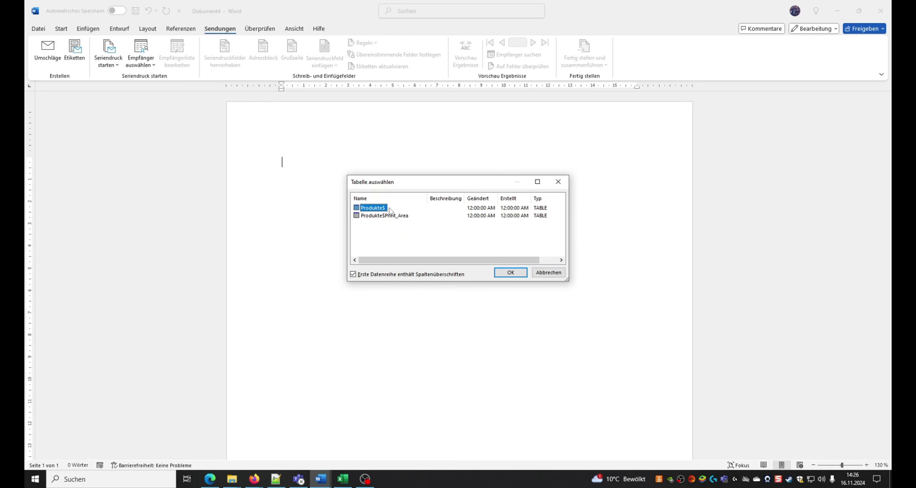
Confirm the product table and review its PRODUKT records in the recipient list before closing it
left_click(507, 272)
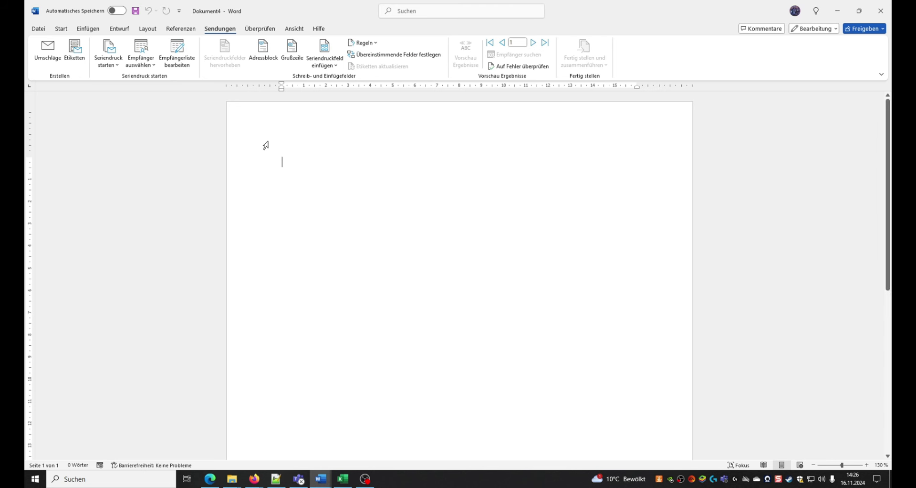
left_click(333, 72)
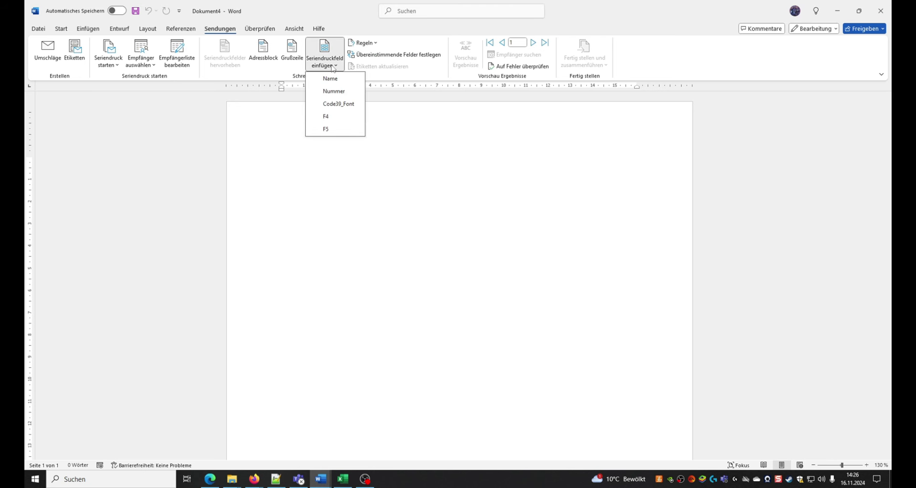
left_click(185, 54)
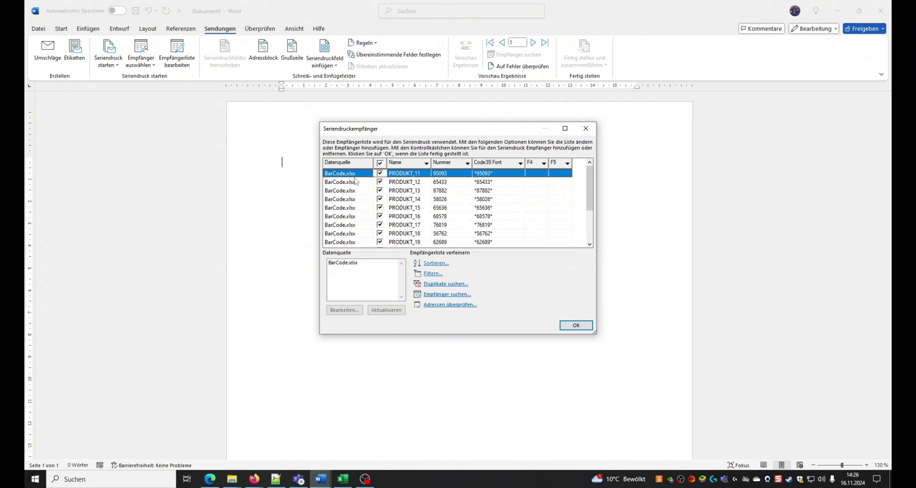
scroll(414, 179, "down", 1)
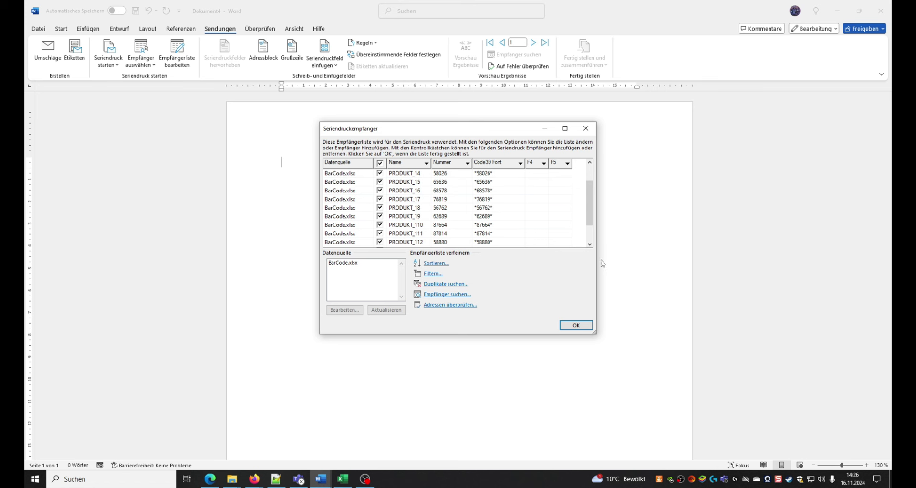
left_click(586, 129)
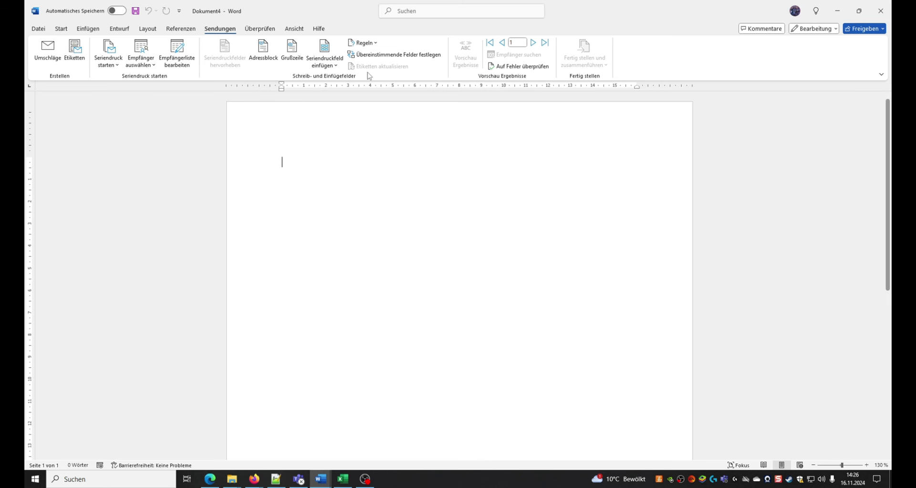
Insert a blank page header with the titles Name and Barcode separated by a tab
left_click(87, 29)
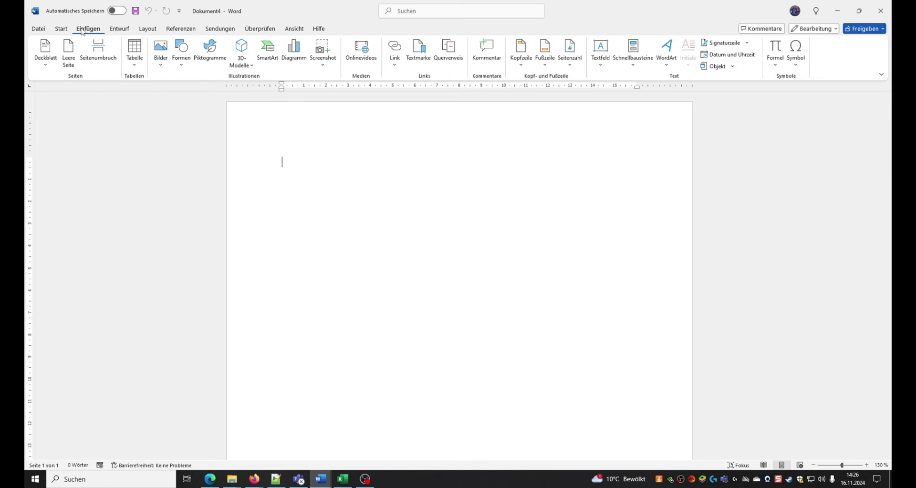
left_click(521, 50)
left_click(553, 109)
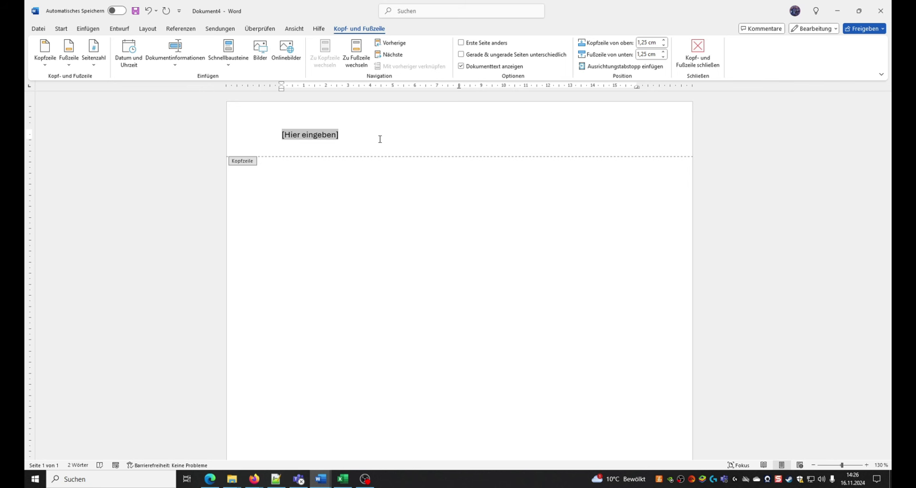
type("N")
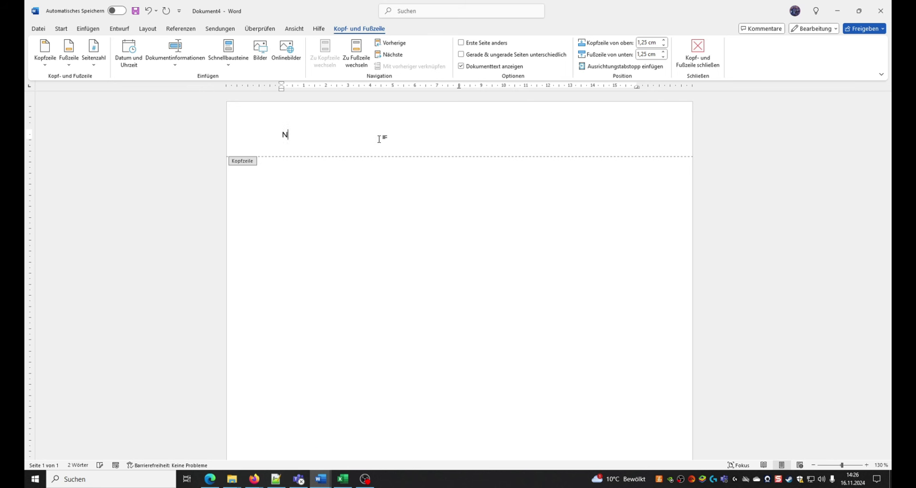
type("ame")
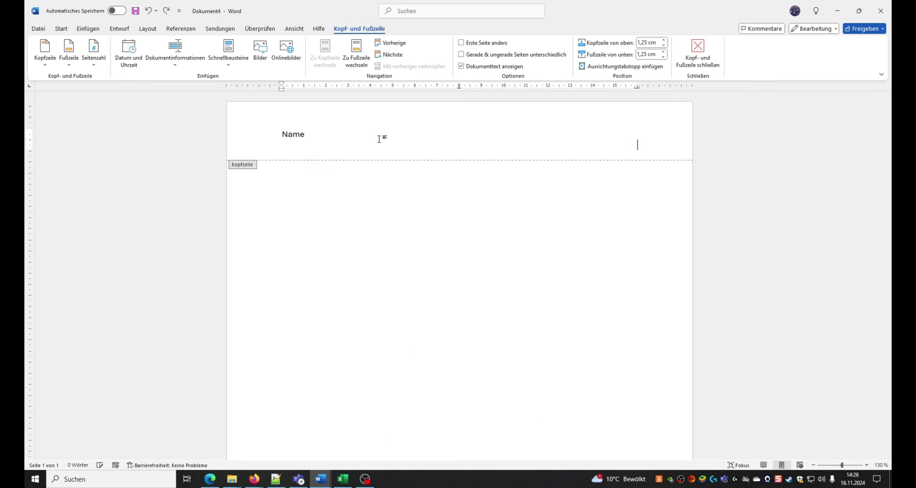
key("BackSpace")
key("BackSpace")
key("BackSpace")
type("ame")
key("Tab")
key("Tab")
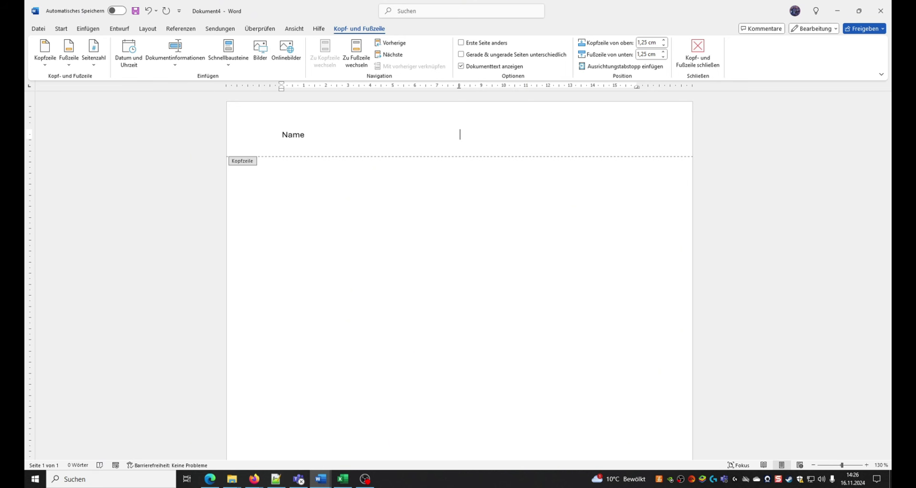
type("Barcode")
Change the Name header title to ProduktName and close the header
left_click(471, 135)
key("BackSpace")
key("BackSpace")
key("BackSpace")
key("BackSpace")
key("BackSpace")
type("P")
type("roduktName")
left_click(697, 55)
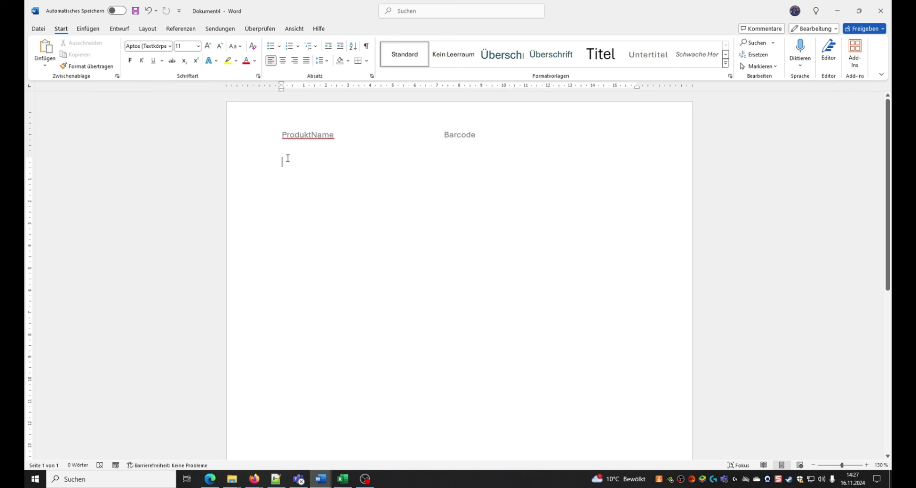
Insert the «Name» merge field and tab across to line up under Barcode
left_click(220, 30)
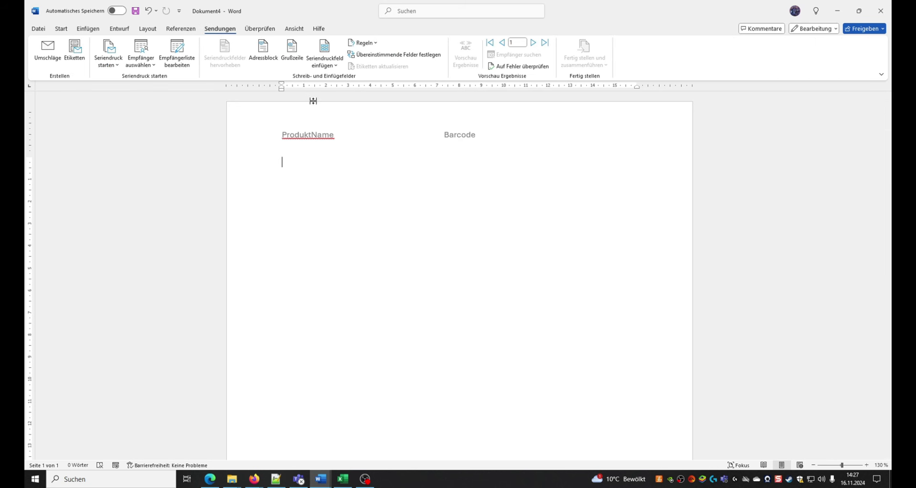
left_click(325, 50)
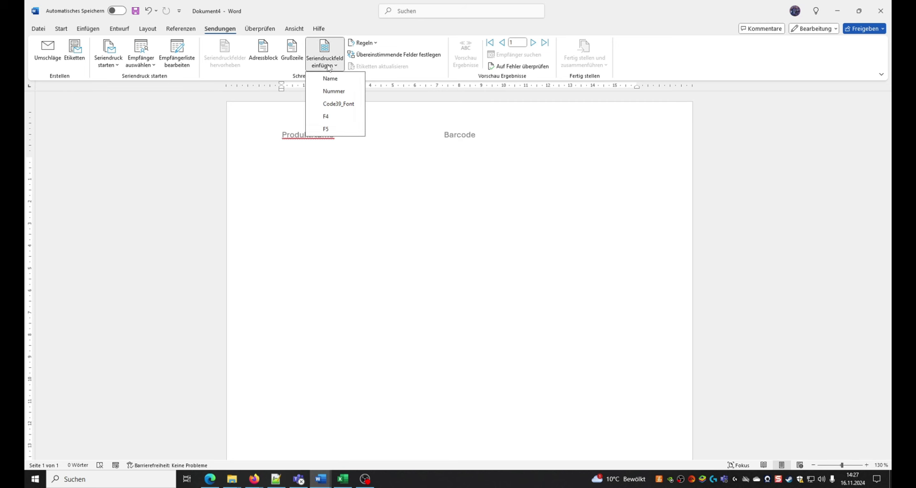
left_click(327, 79)
key("Tab")
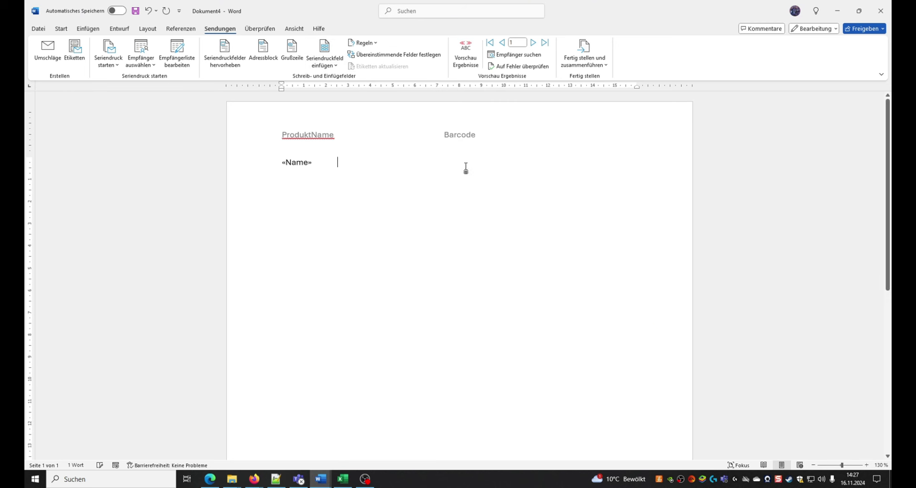
key("Tab")
key("Tab")
key("Tab")
key("BackSpace")
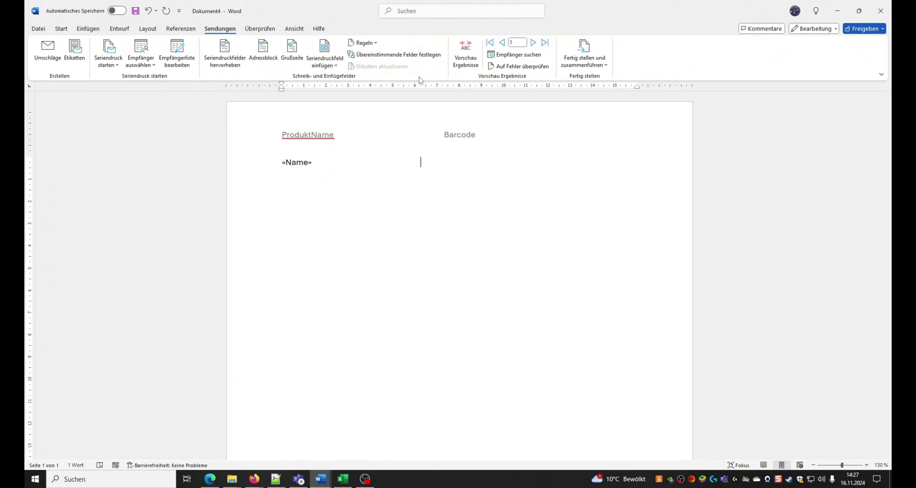
Add a field code reading DisplayBarcode "" Code128 \t \h 1200
key("ctrl+F9")
type("Dis")
type("playBarco")
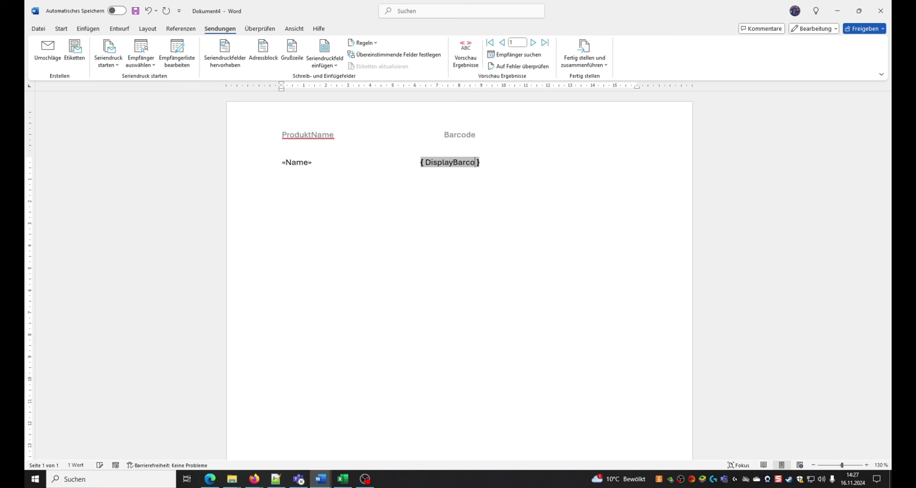
type("de\"\"")
type("Cod")
type("e128 ")
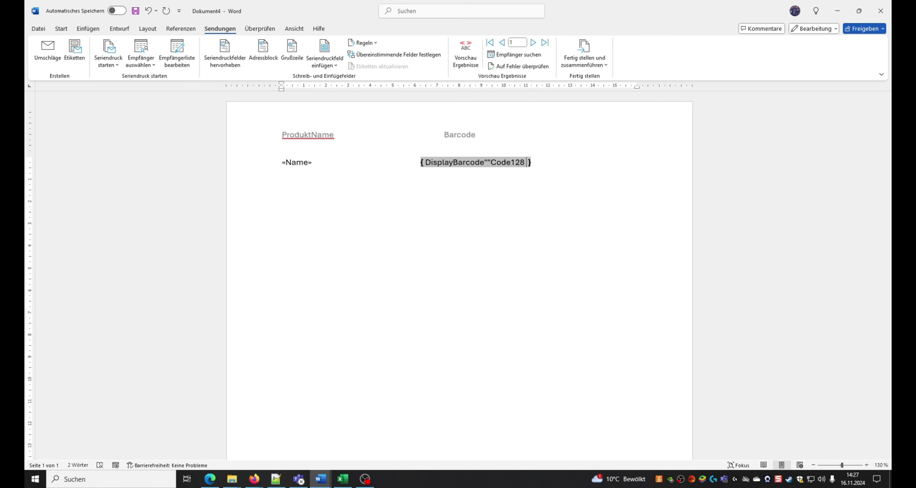
type("\\")
type("t ")
type("\\")
type("h")
type(" 1200")
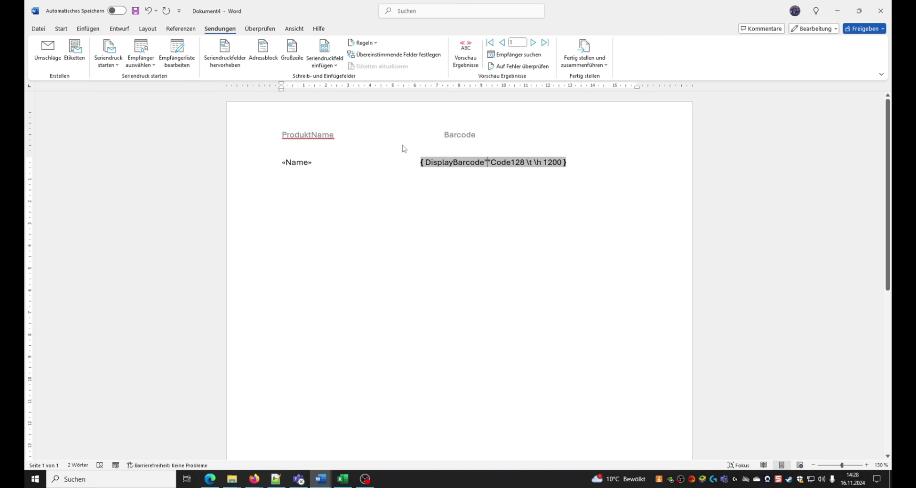
Insert the Nummer merge field inside the DisplayBarcode field code's quotes
left_click(333, 62)
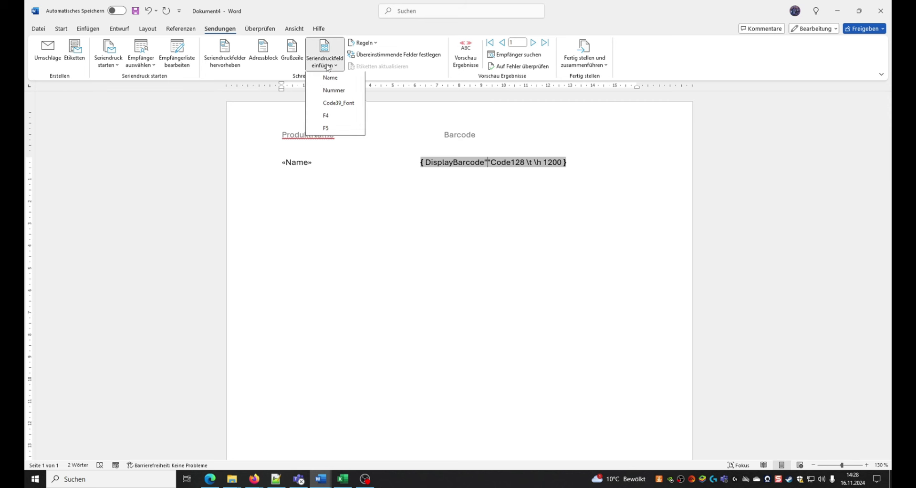
left_click(337, 91)
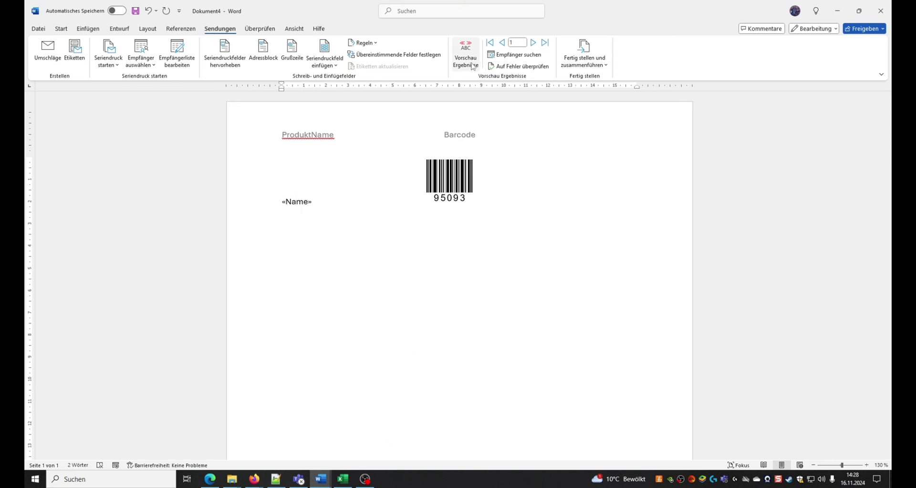
left_click(534, 44)
left_click(534, 45)
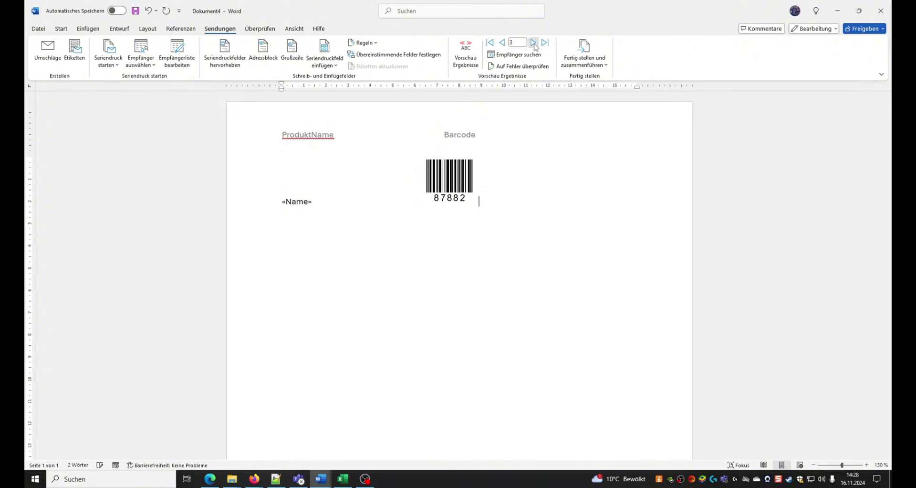
Step the merge preview back to record 1, barcode 95093, and open the merge completion options
left_click(534, 46)
left_click(501, 42)
left_click(502, 42)
left_click(502, 42)
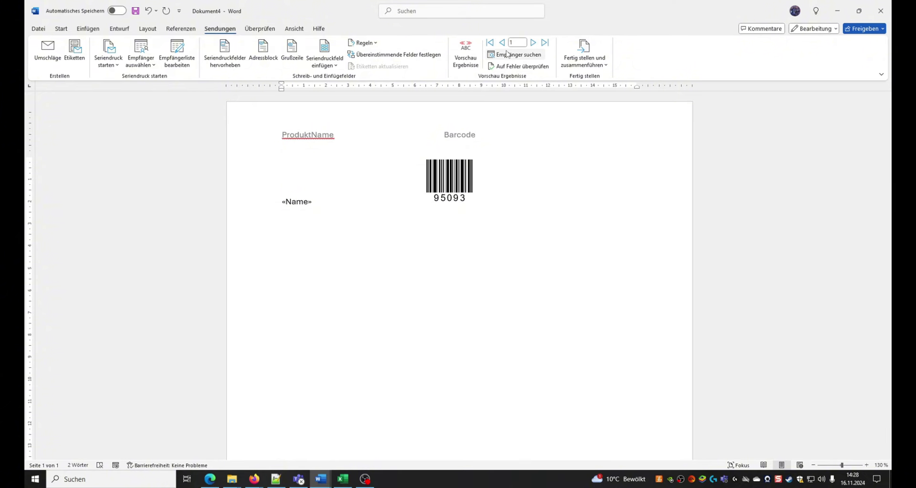
left_click(582, 61)
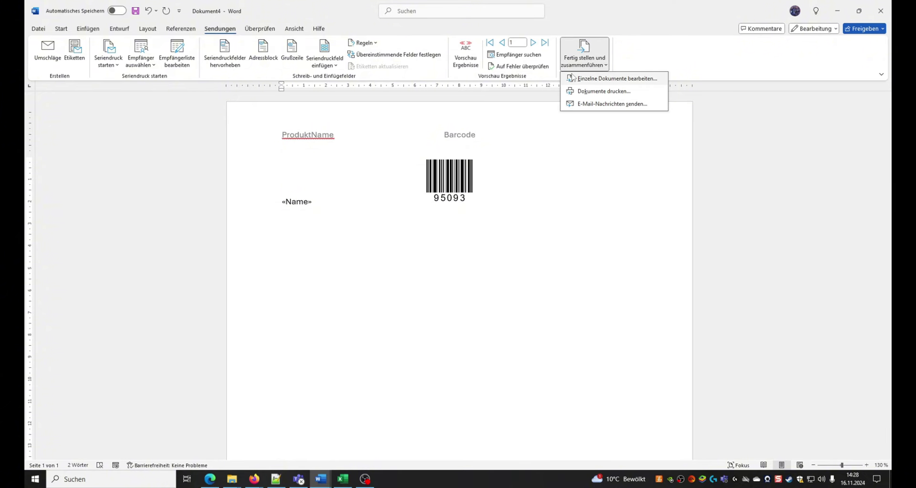
Merge all records into new document Verzeichnis7, then close it without saving
left_click(597, 78)
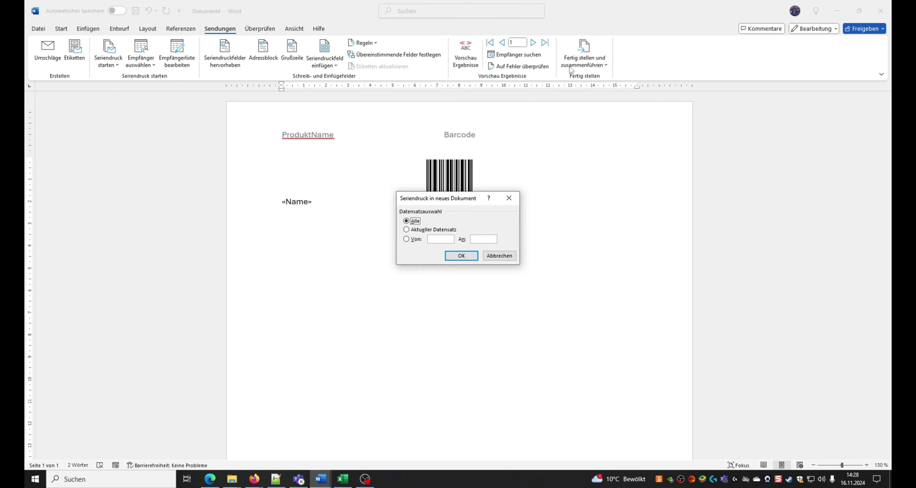
left_click(461, 256)
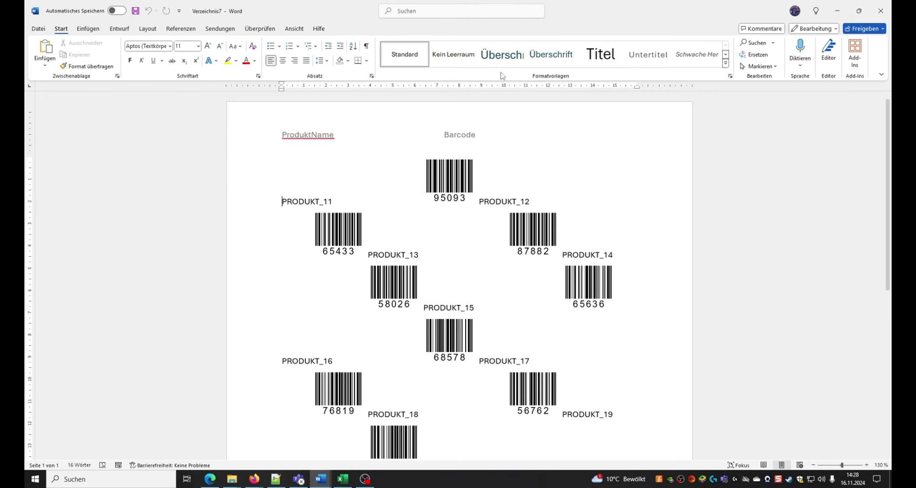
left_click(881, 10)
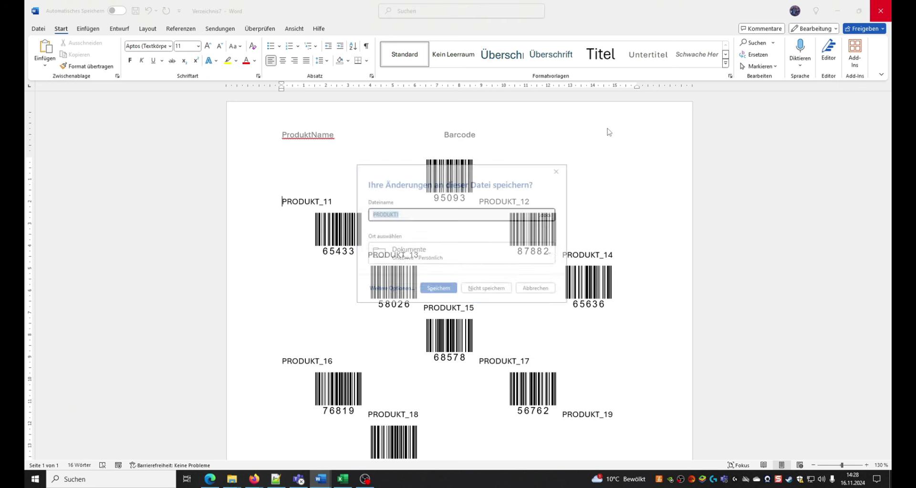
left_click(486, 289)
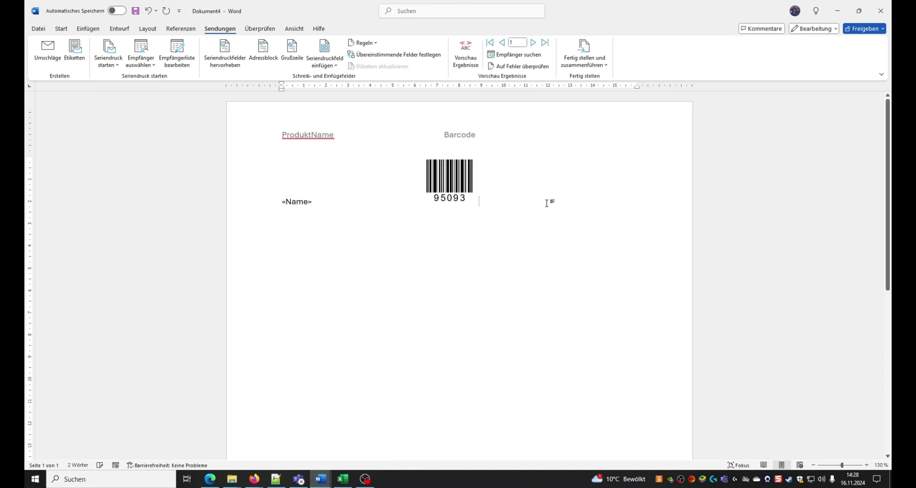
Add a full-width separator line under the «Name» and Code128 barcode row
key("Down")
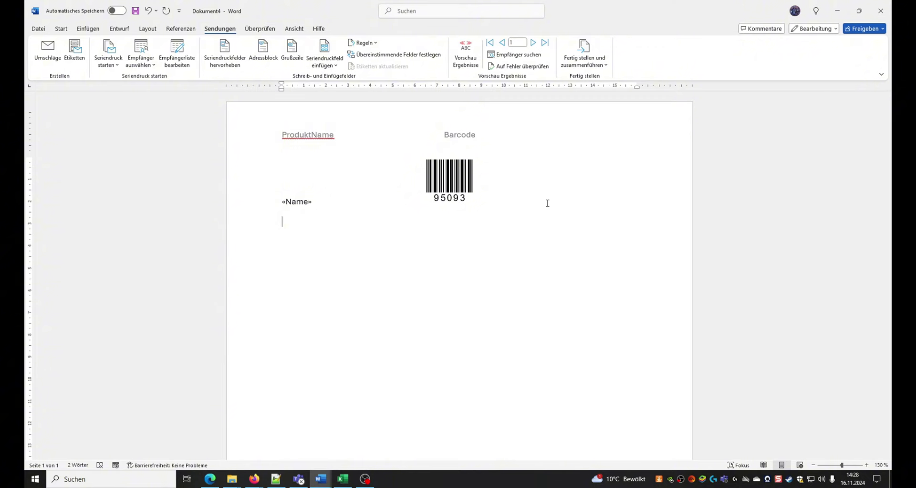
key("Return")
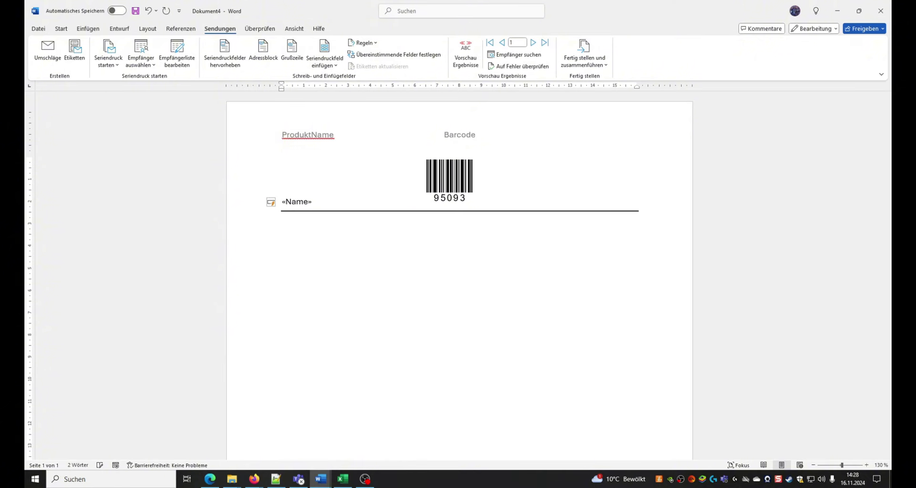
left_click(472, 177)
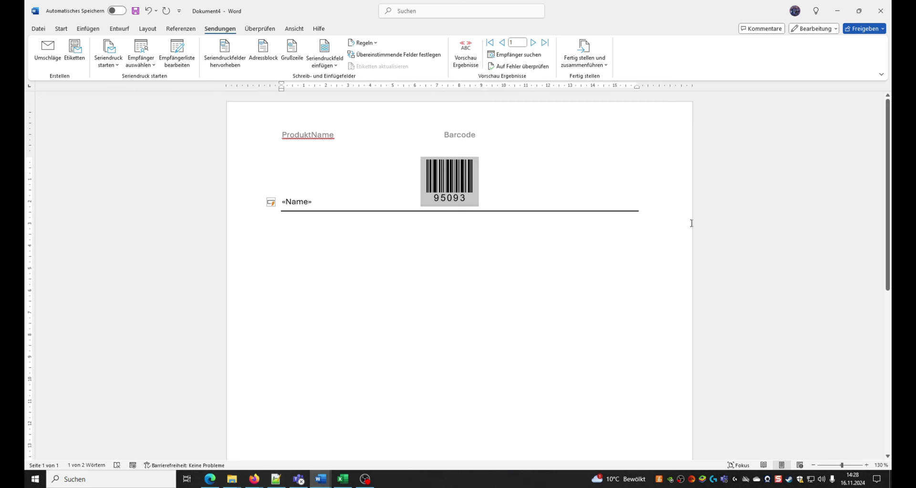
left_click(492, 198)
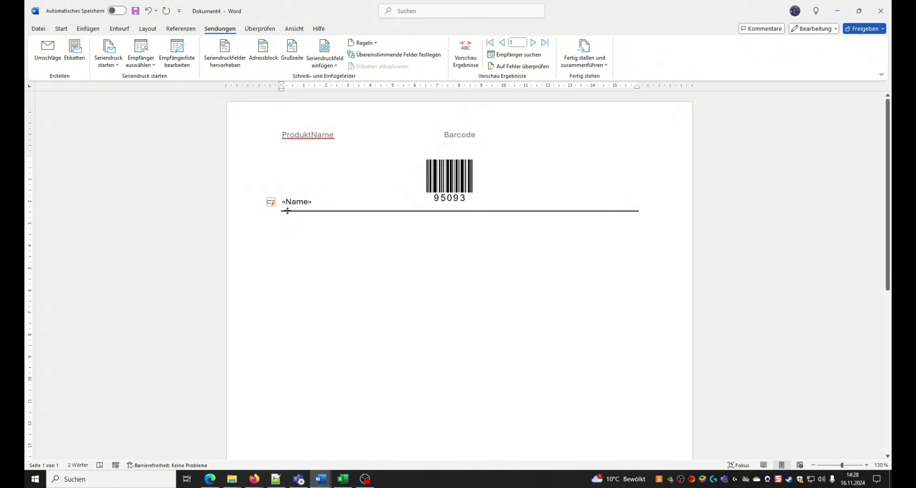
left_click(584, 53)
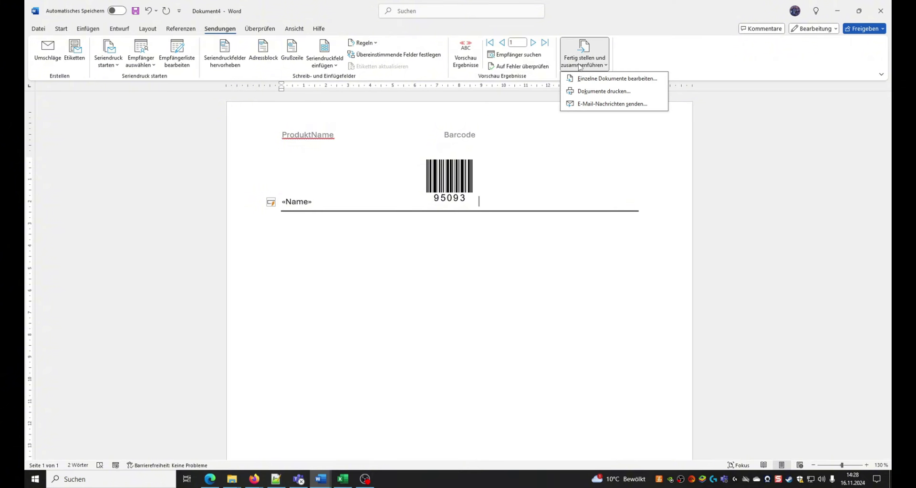
Merge all records into Verzeichnis8, scroll through the two-page list to PRODUKT_115, and close it
left_click(595, 81)
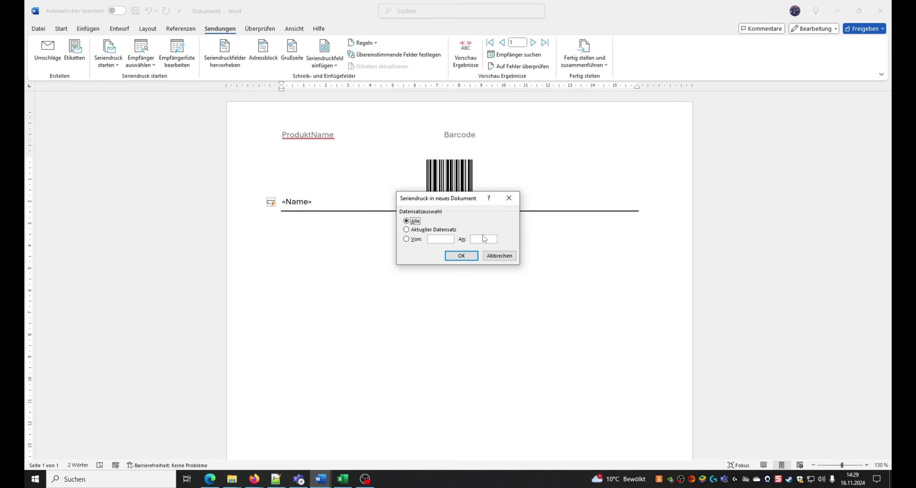
left_click(462, 261)
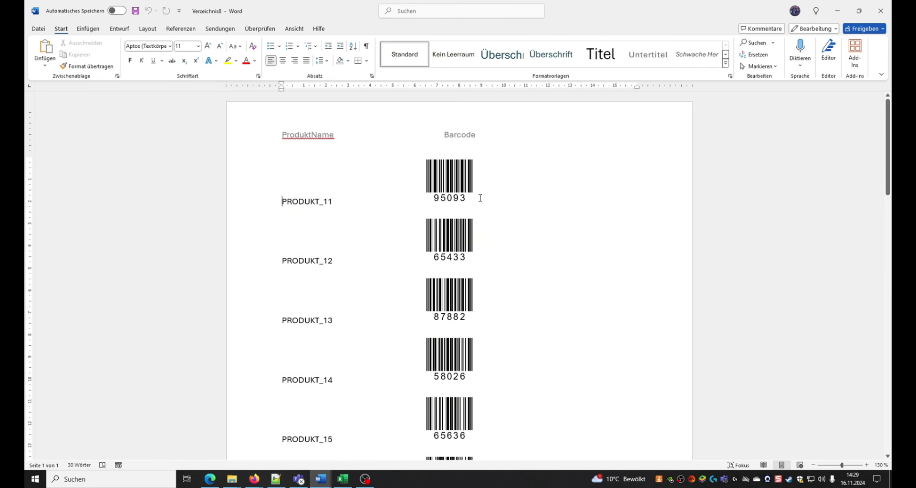
scroll(481, 197, "down", 3)
scroll(481, 198, "down", 5)
scroll(480, 198, "down", 10)
scroll(475, 198, "down", 12)
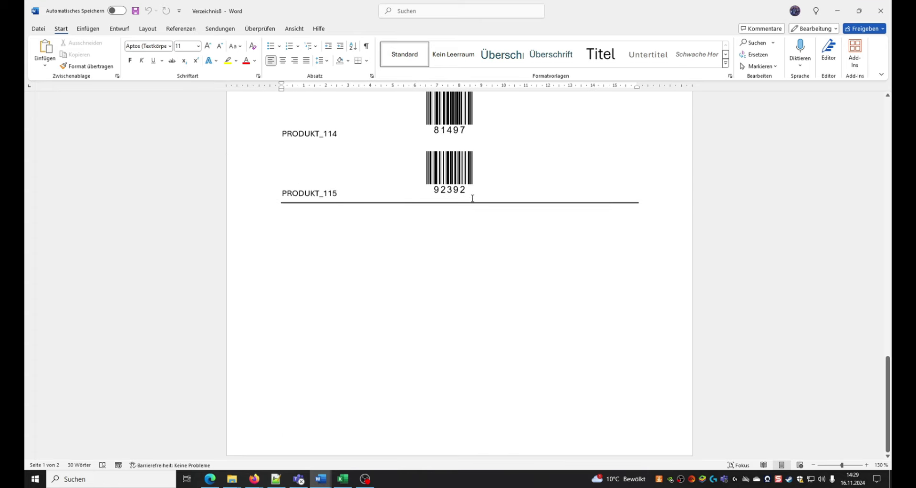
scroll(473, 198, "up", 10)
scroll(472, 198, "up", 15)
scroll(387, 169, "up", 5)
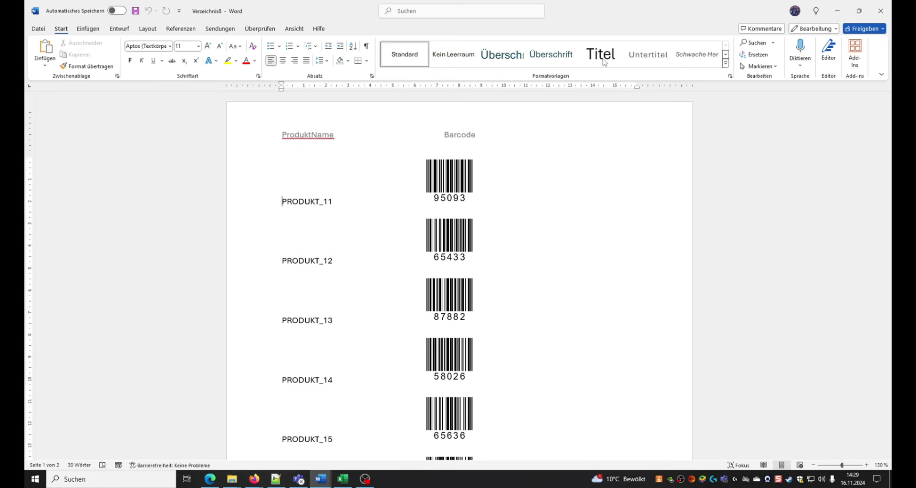
left_click(881, 10)
left_click(487, 288)
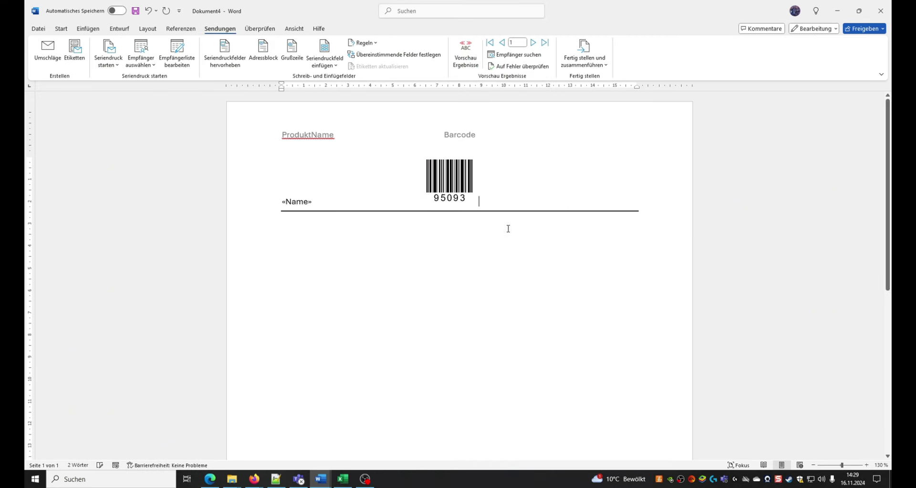
key("Return")
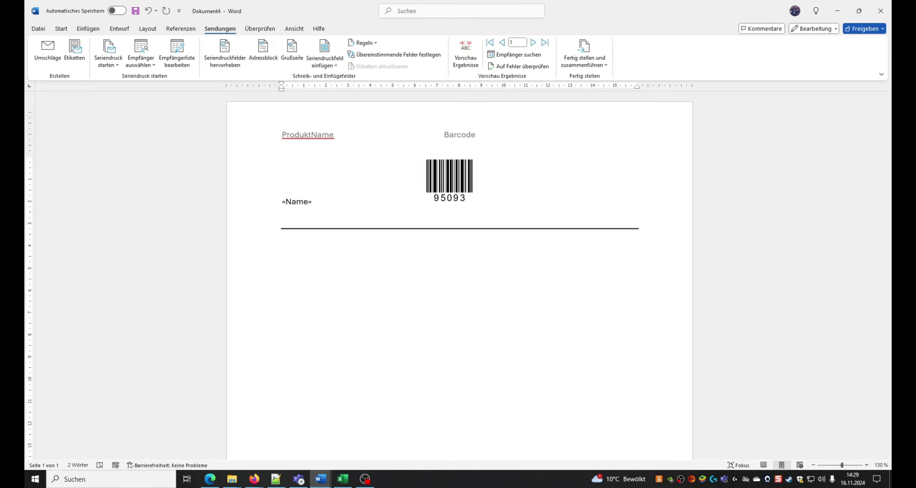
scroll(501, 195, "down", 1)
left_click(585, 62)
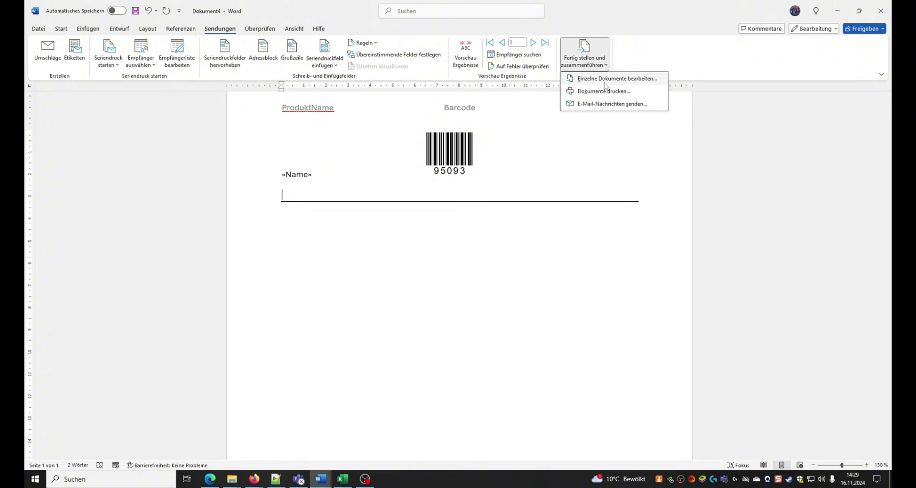
left_click(606, 77)
left_click(470, 253)
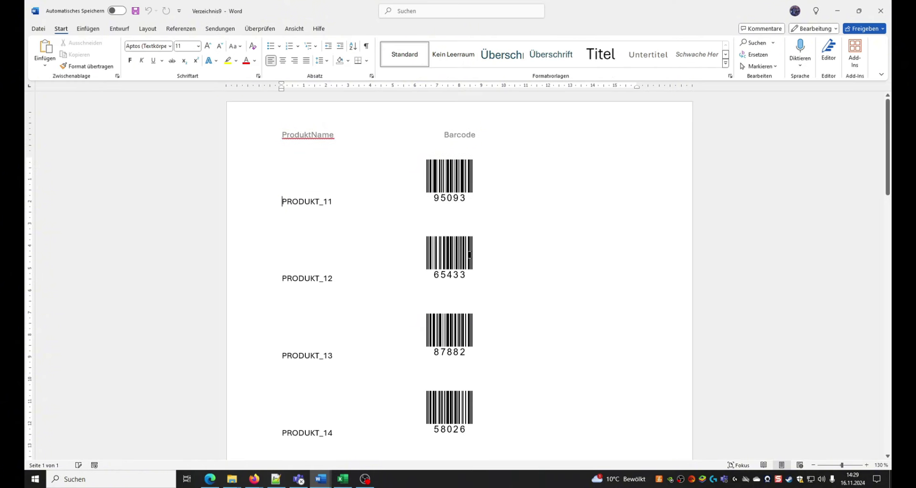
left_click(880, 10)
left_click(486, 289)
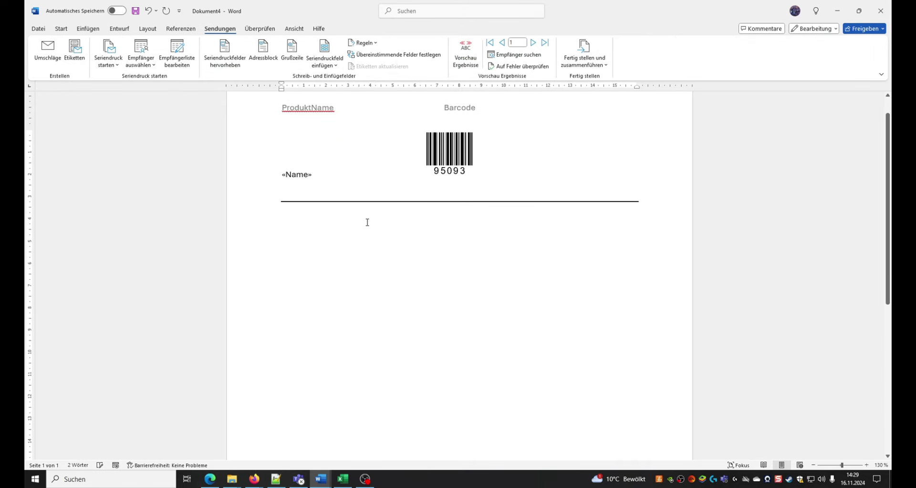
key("BackSpace")
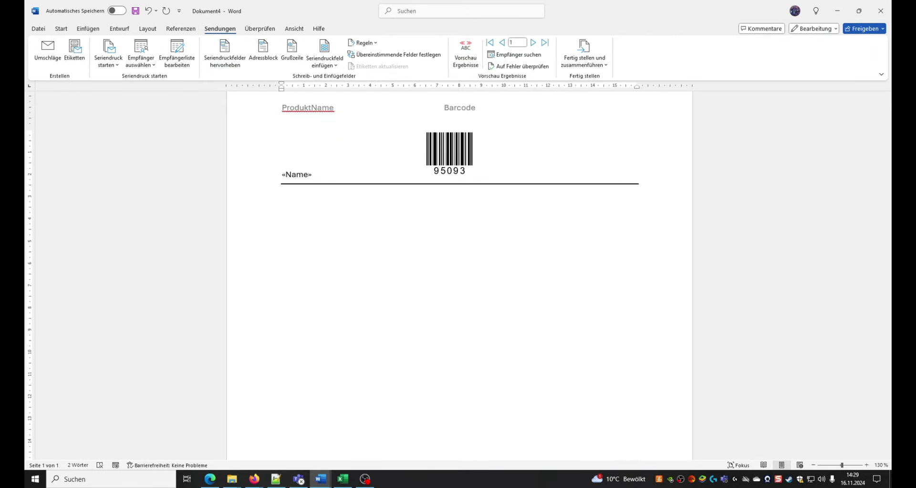
left_click(585, 57)
left_click(599, 75)
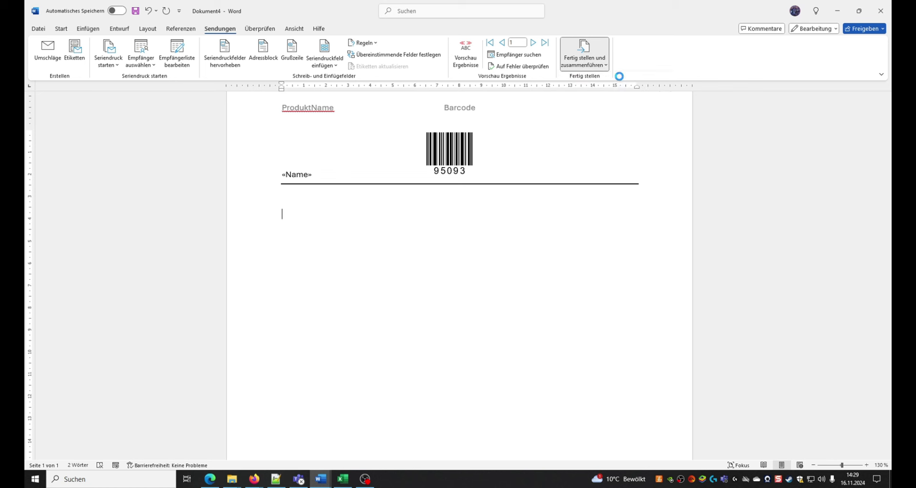
Merge all records into Verzeichnis10 and scroll its three pages to check each separator line
left_click(461, 255)
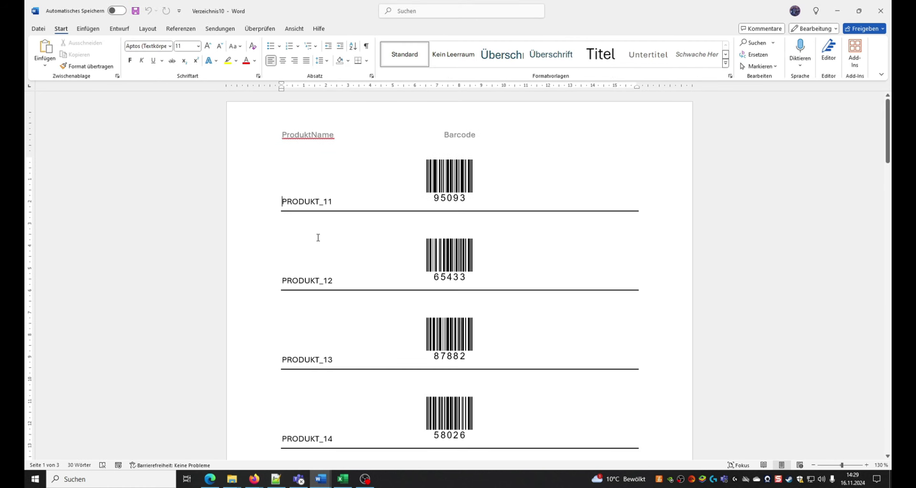
left_click(311, 201)
scroll(394, 239, "down", 2)
scroll(394, 239, "down", 2)
scroll(393, 239, "down", 1)
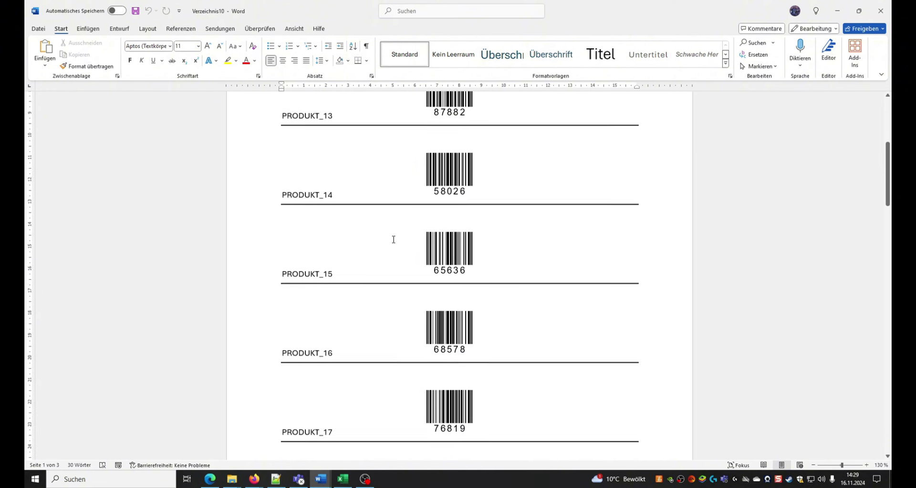
scroll(393, 239, "down", 3)
scroll(393, 239, "down", 1)
scroll(394, 239, "down", 2)
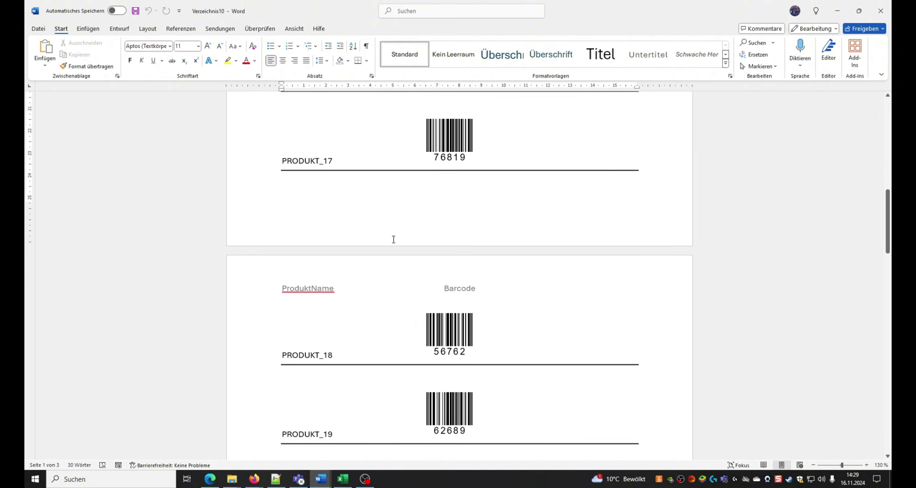
scroll(394, 239, "down", 1)
scroll(394, 239, "down", 2)
scroll(393, 239, "down", 2)
scroll(394, 239, "down", 1)
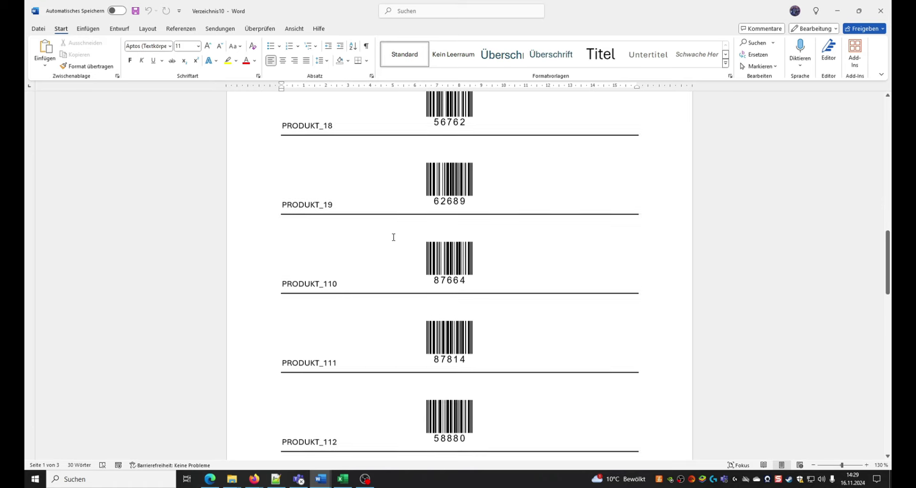
scroll(394, 237, "down", 1)
scroll(393, 238, "down", 1)
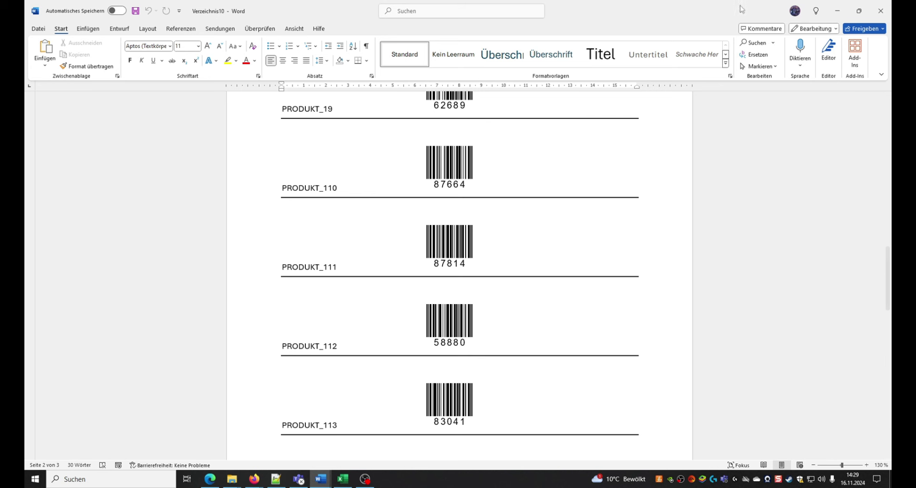
Close Verzeichnis10 without saving and select the barcode field in the template
left_click(880, 11)
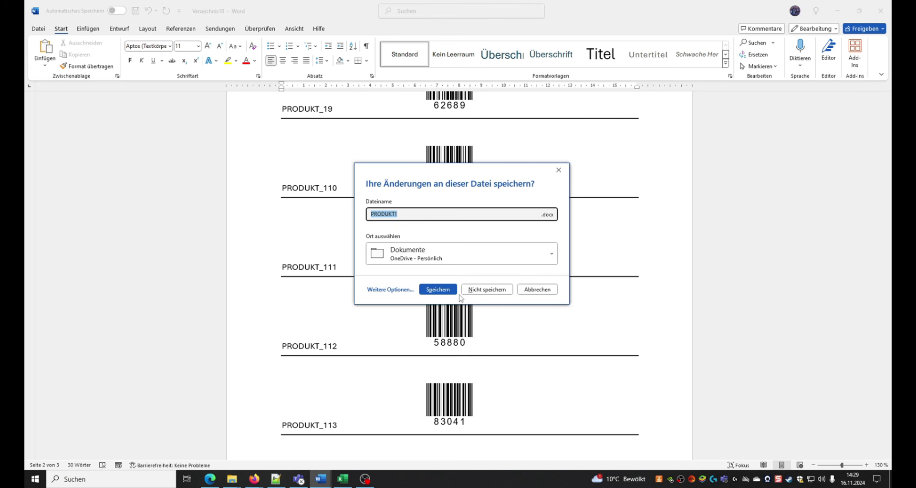
left_click(479, 289)
left_click(450, 151)
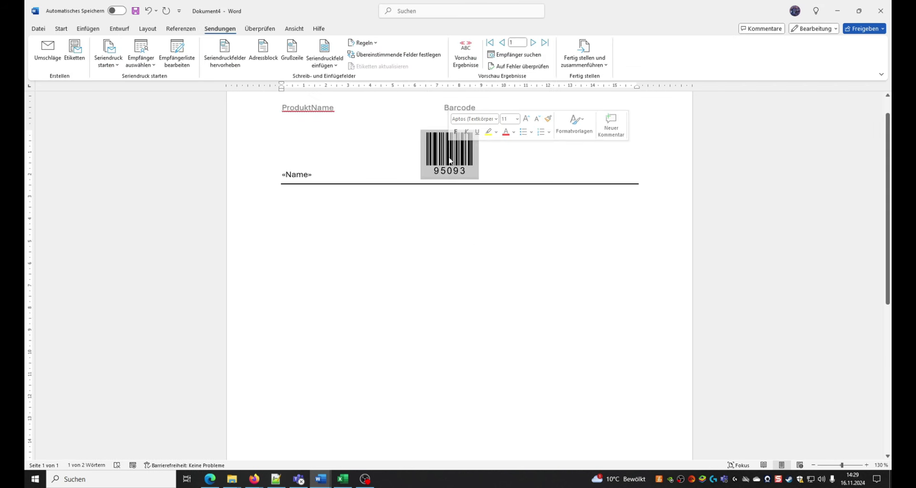
Change the barcode field code from Code128 to Code39 and preview PRODUKT_11 with barcode 95093
right_click(450, 158)
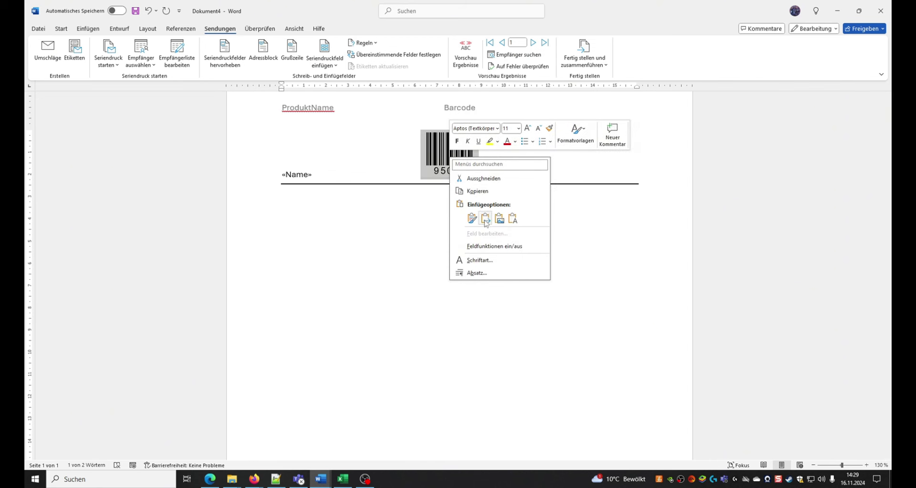
left_click(486, 244)
left_click(605, 155)
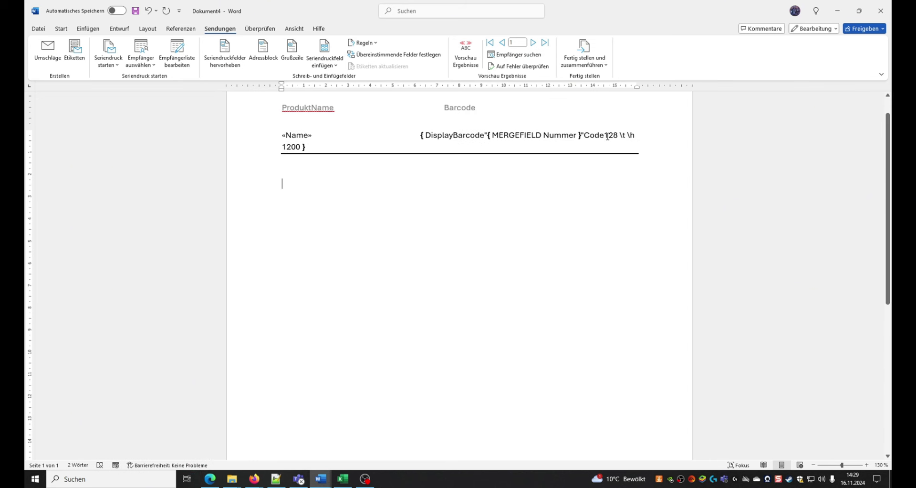
left_click(605, 136)
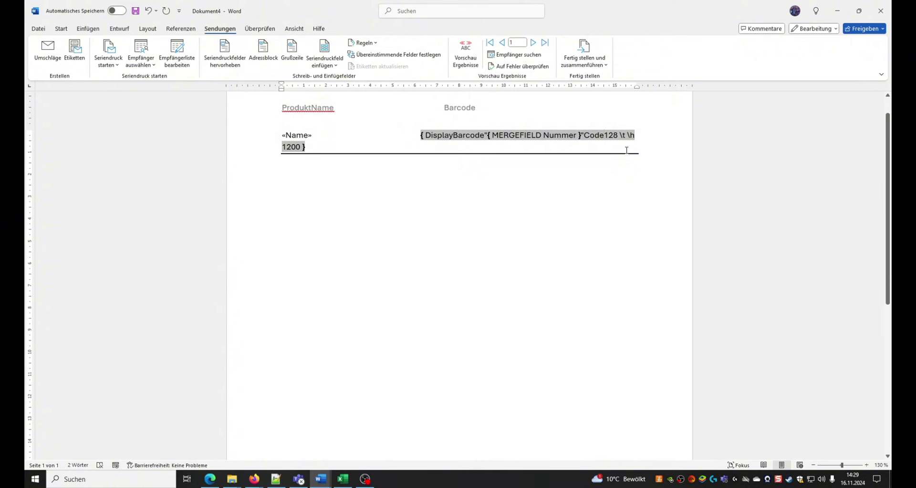
key("Delete")
key("Delete")
key("Delete")
type("39")
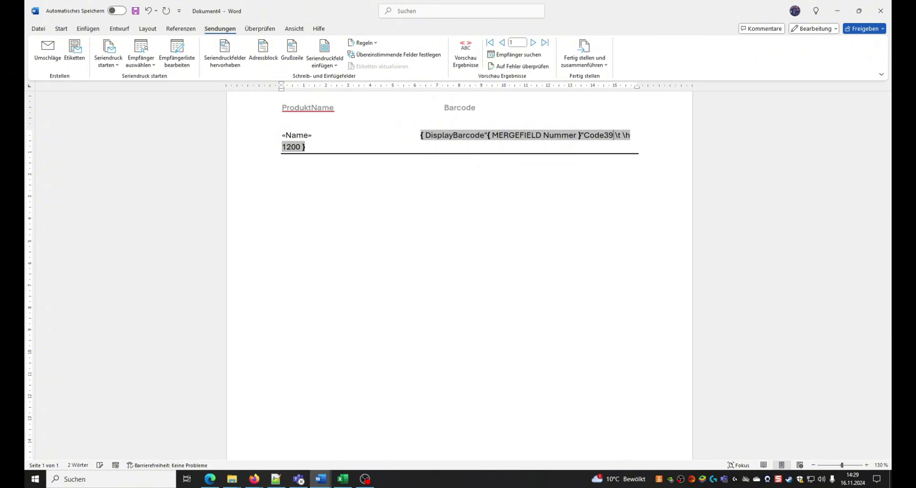
left_click(465, 53)
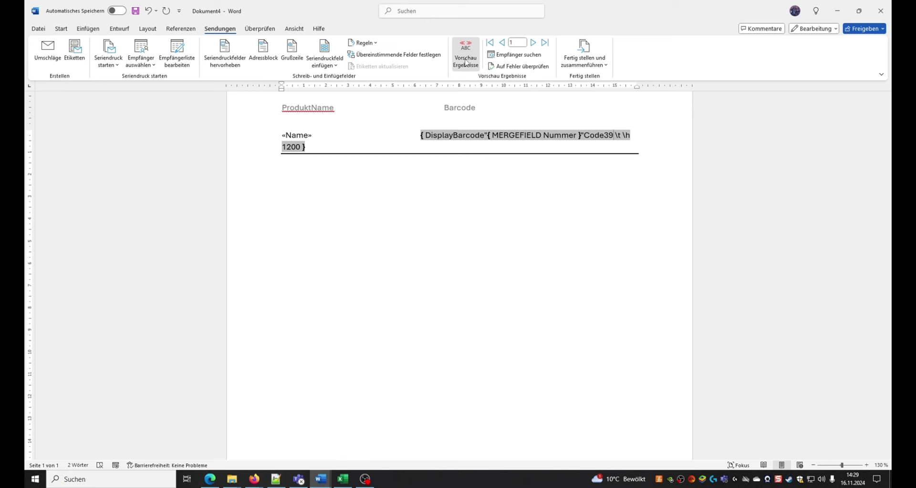
left_click(505, 264)
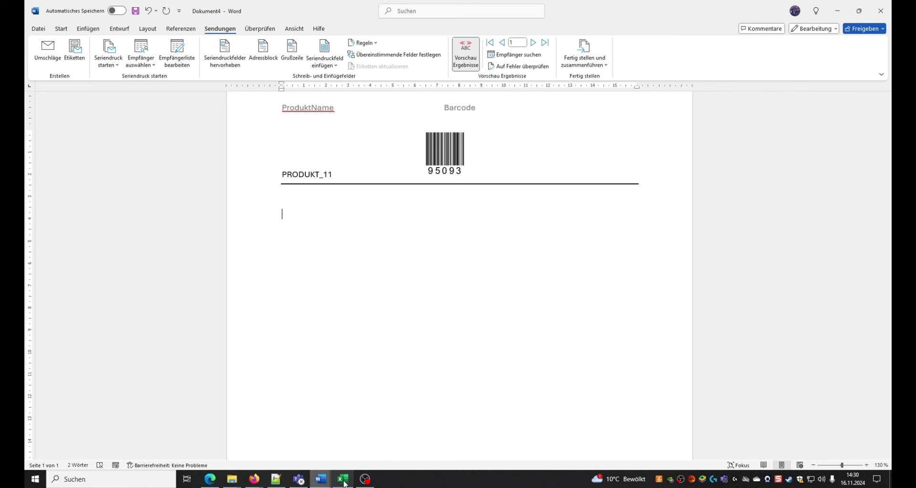
Delete rows 6–16 from the BarCode.xlsx table, leaving PRODUKT_11 to PRODUKT_14, then return to Word
left_click(343, 479)
scroll(337, 382, "down", 2)
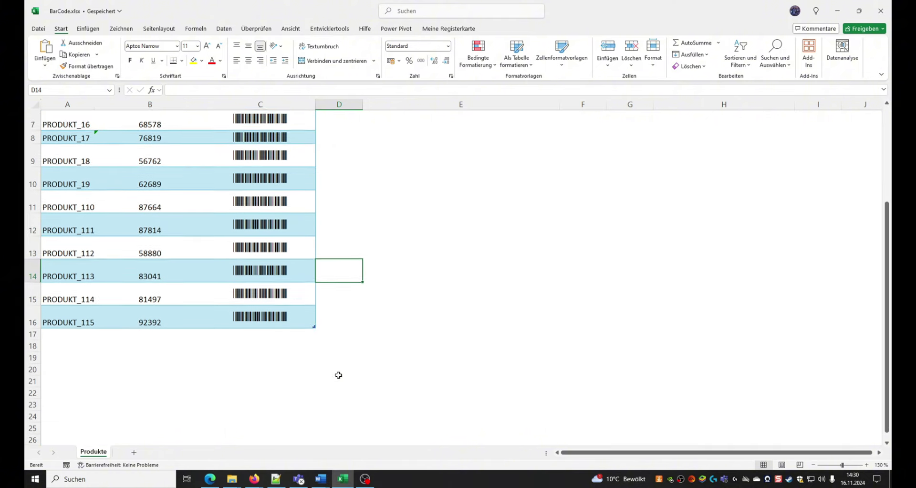
left_click(31, 311)
scroll(32, 287, "up", 2)
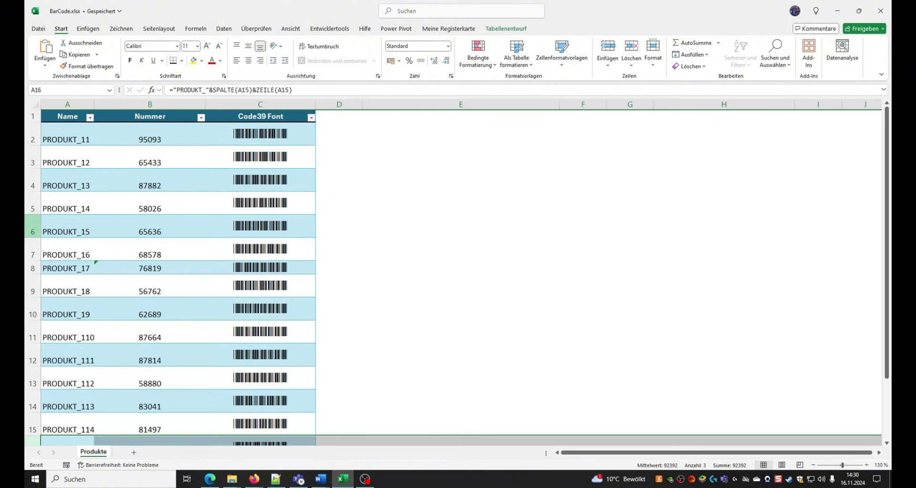
left_click(32, 224, "shift")
right_click(32, 229)
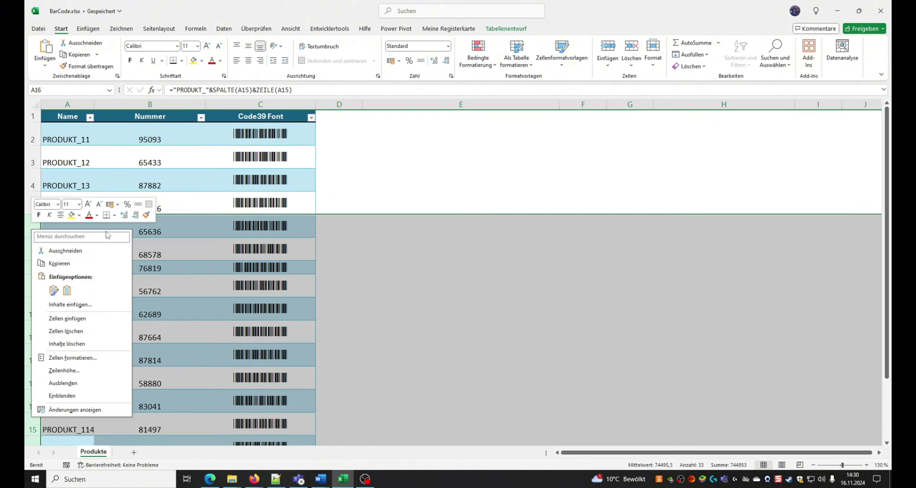
left_click(67, 331)
left_click(395, 280)
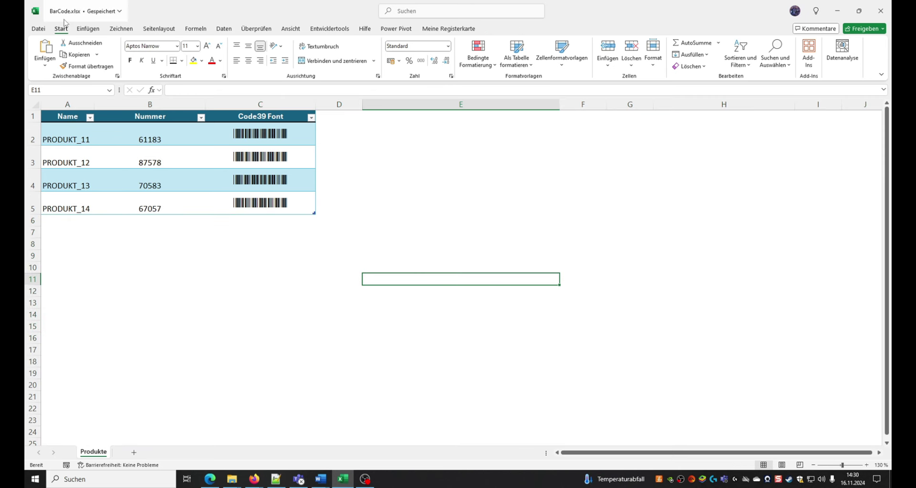
double_click(468, 5)
key("alt+Tab")
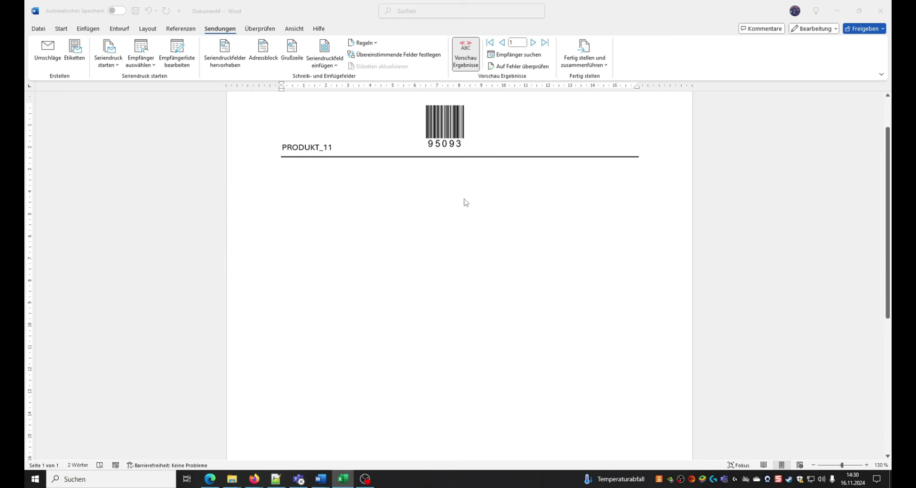
Step the merge preview to record 3, PRODUKT_13 with barcode 70583
left_click(533, 43)
left_click(532, 42)
left_click(533, 43)
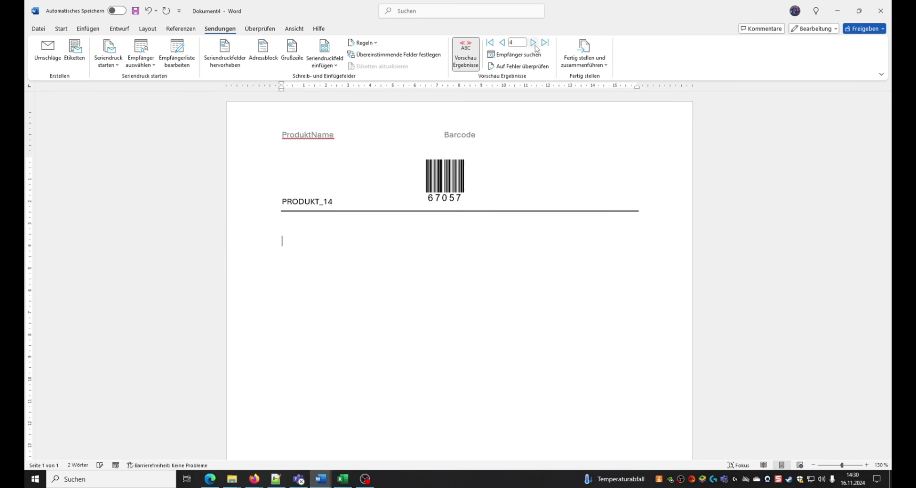
left_click(533, 43)
left_click(533, 43)
left_click(501, 43)
left_click(502, 42)
left_click(501, 42)
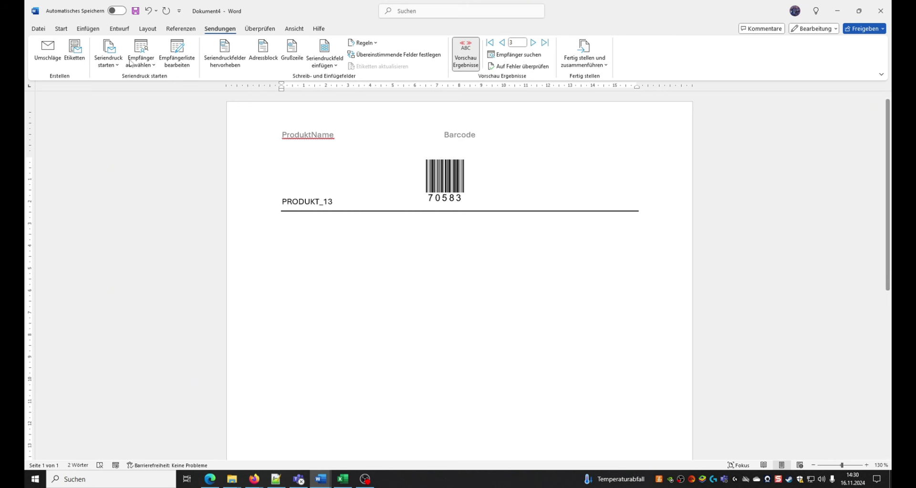
left_click(61, 29)
Save the template as PRODUKT1.docx and merge all records into a new editable document
key("ctrl+s")
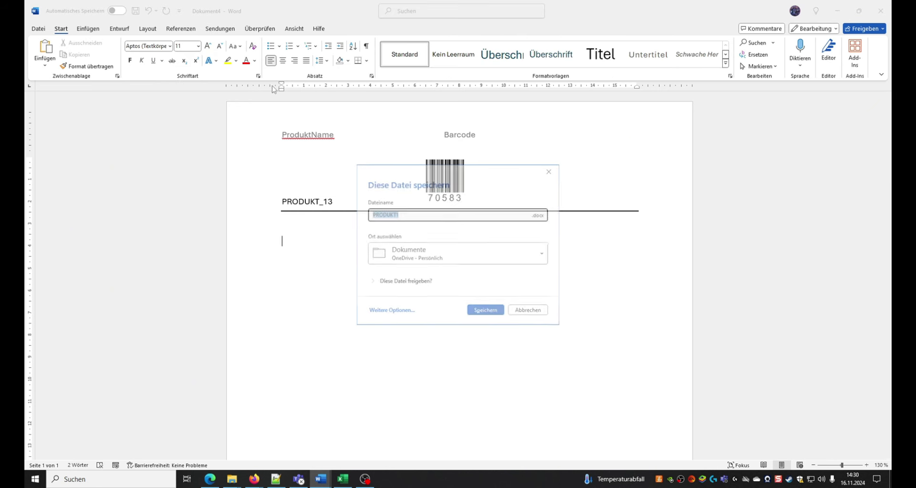
left_click(486, 311)
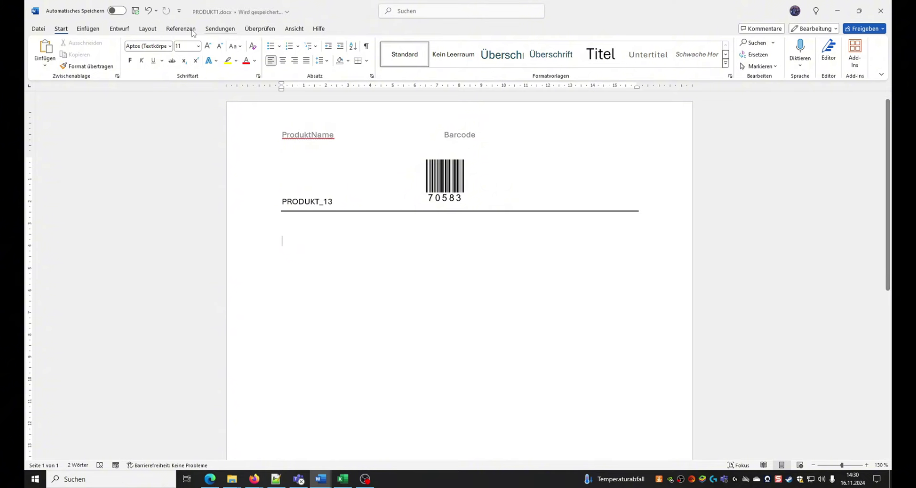
left_click(220, 29)
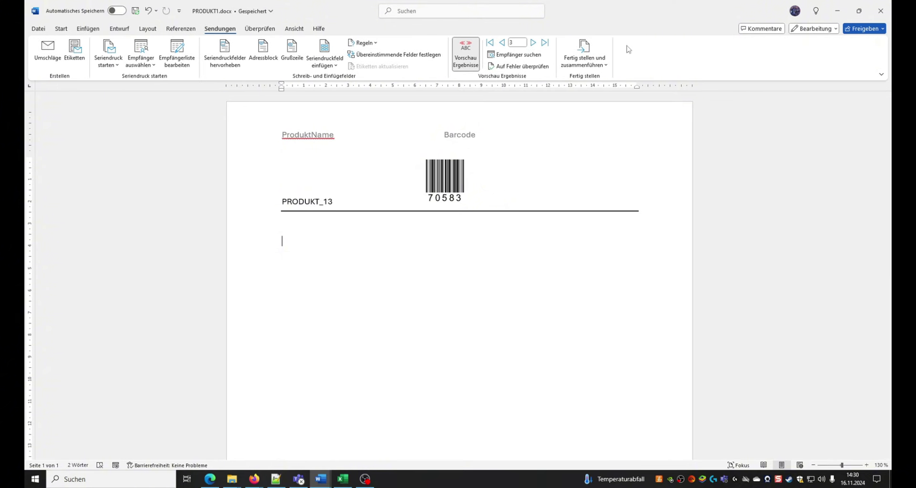
left_click(595, 52)
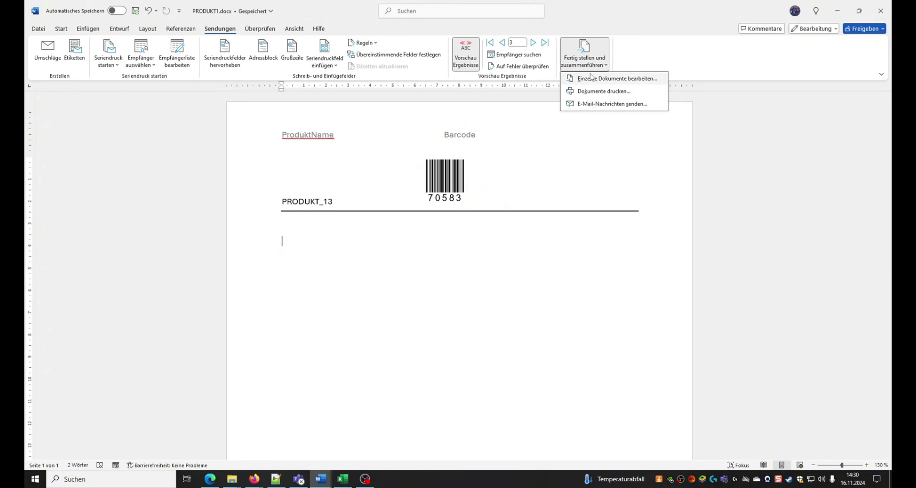
left_click(602, 75)
left_click(462, 255)
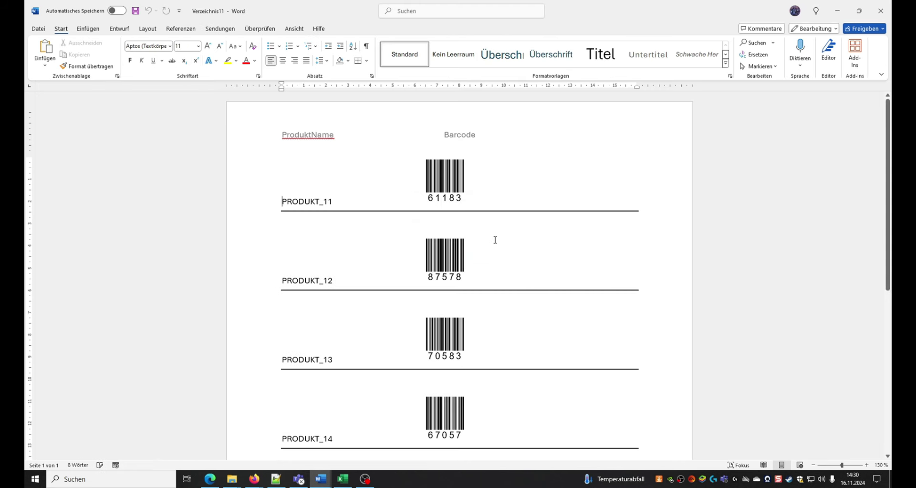
Scroll through the merged Verzeichnis11 document to review all four product barcodes
scroll(495, 239, "down", 2)
scroll(495, 239, "down", 2)
scroll(495, 240, "down", 3)
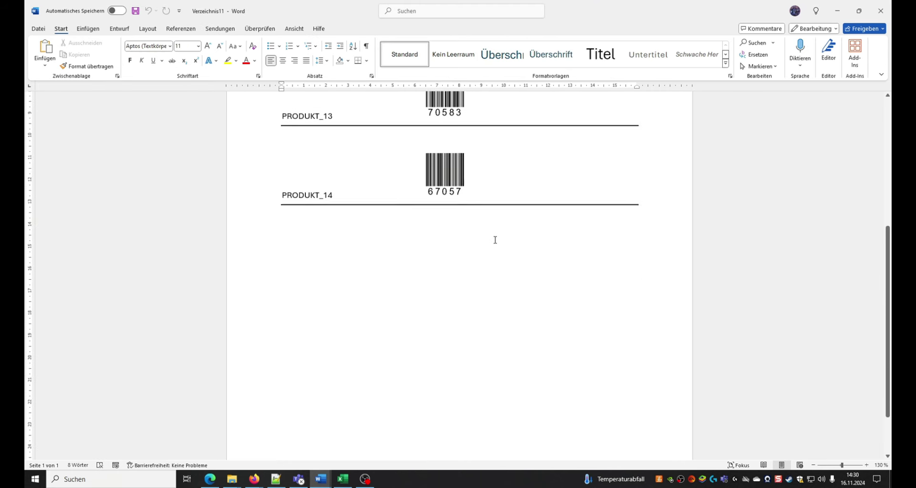
scroll(495, 240, "up", 3)
scroll(464, 219, "up", 4)
scroll(396, 198, "down", 1)
scroll(397, 198, "down", 10)
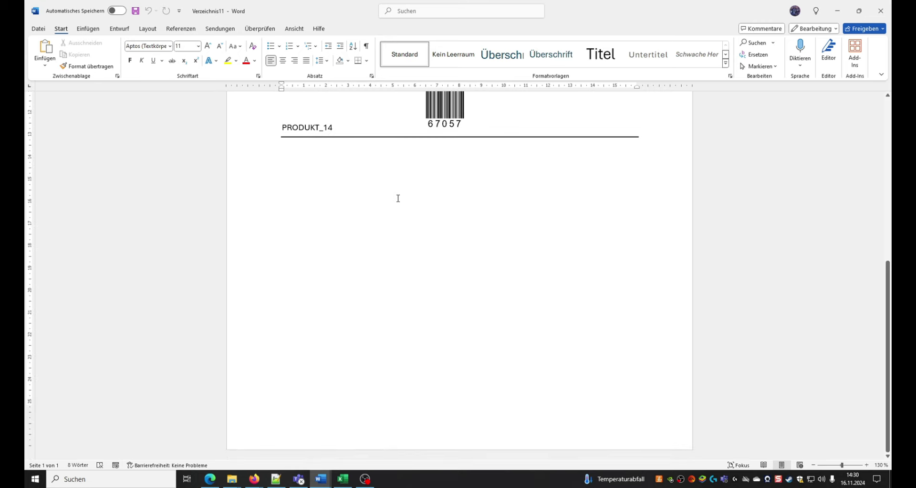
scroll(399, 199, "up", 6)
scroll(399, 198, "up", 2)
scroll(398, 199, "up", 2)
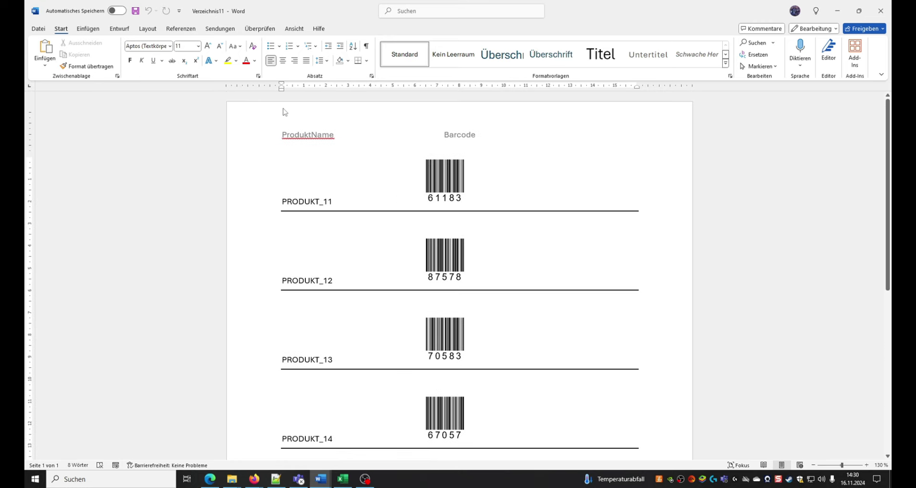
Switch back to the merge template and look over its PRODUKT_13 preview
left_click(220, 29)
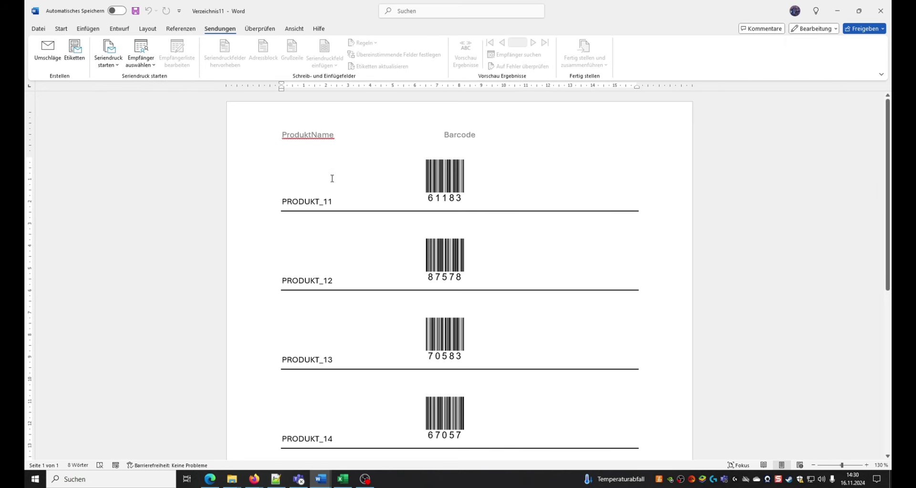
scroll(359, 210, "down", 1)
scroll(359, 210, "down", 3)
scroll(360, 212, "up", 1)
scroll(360, 212, "up", 3)
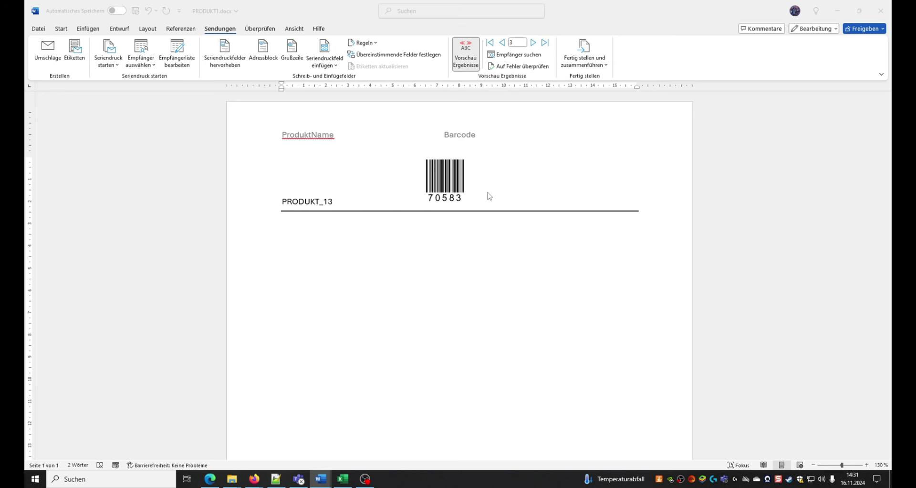
Bring BarCode.xlsx to the front maximized and inspect the Code39 formula in C2 and cells C4:C5
left_click(353, 484)
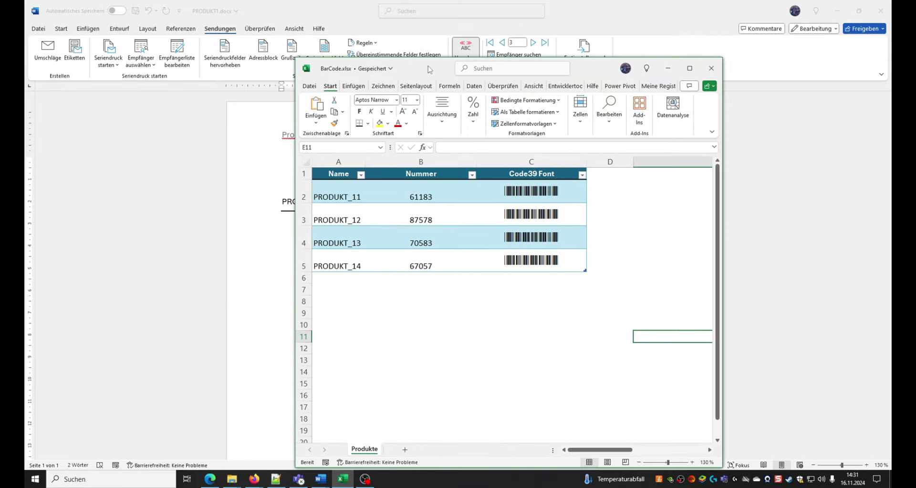
double_click(430, 69)
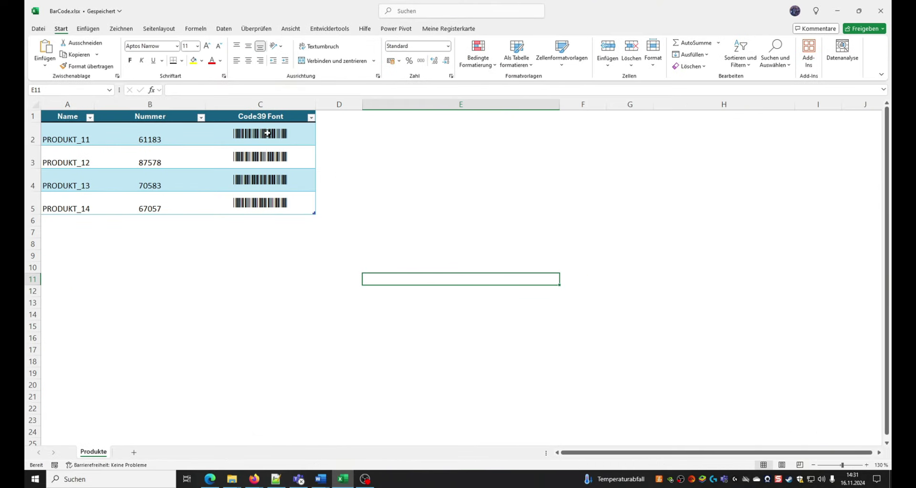
left_click(268, 133)
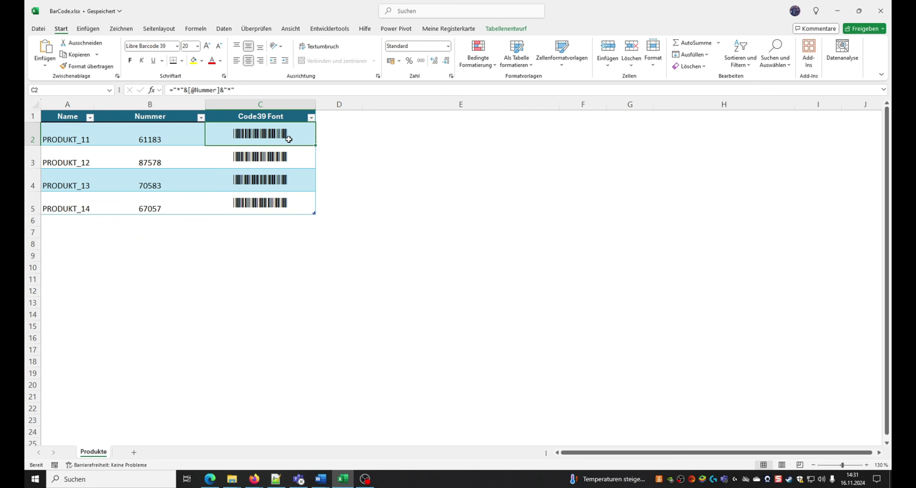
left_click(366, 198)
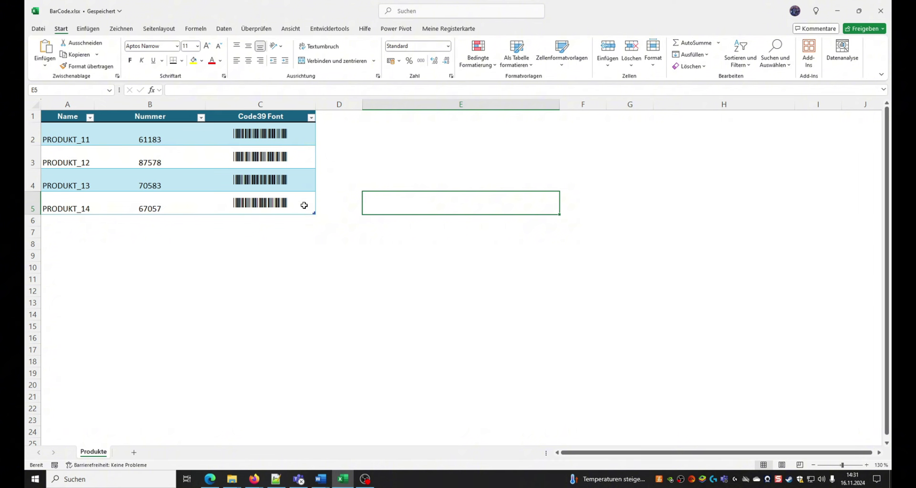
left_click_drag(302, 205, 276, 177)
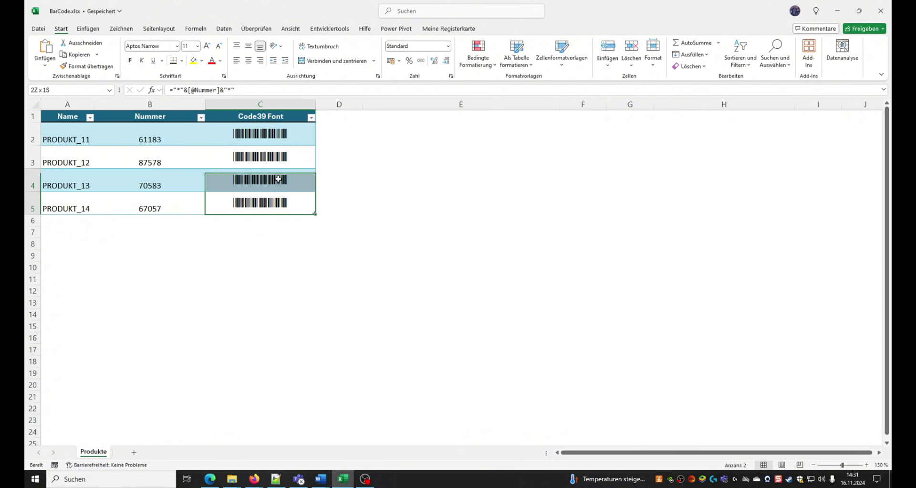
left_click(288, 233)
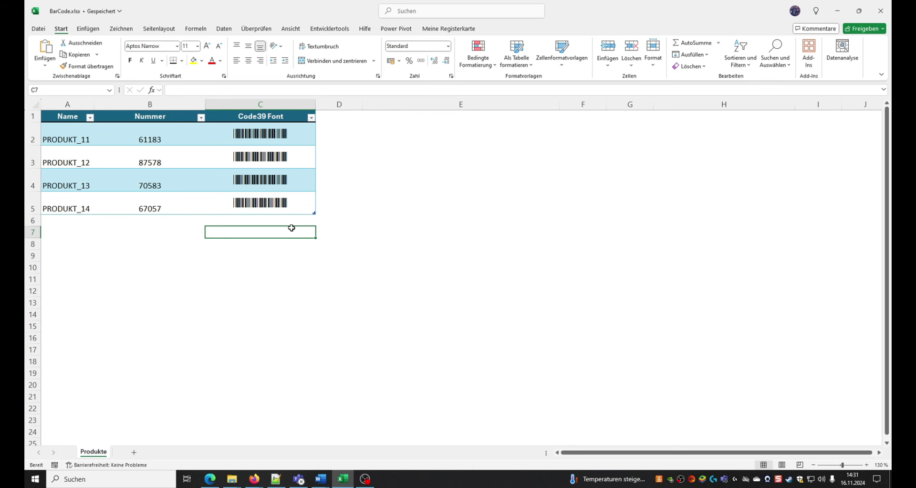
Check the PRODUKT_11–14 barcodes in the merged document, then move its window aside to the right
left_click_drag(890, 67, 534, 65)
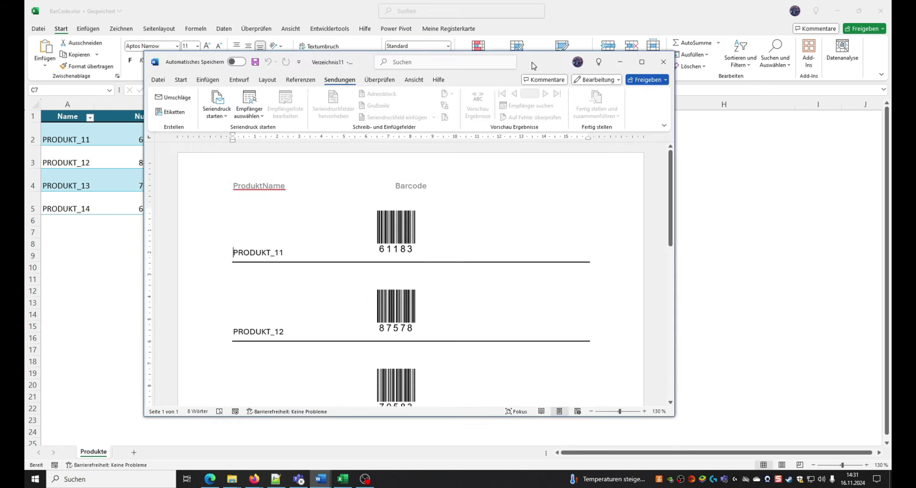
scroll(288, 269, "down", 3)
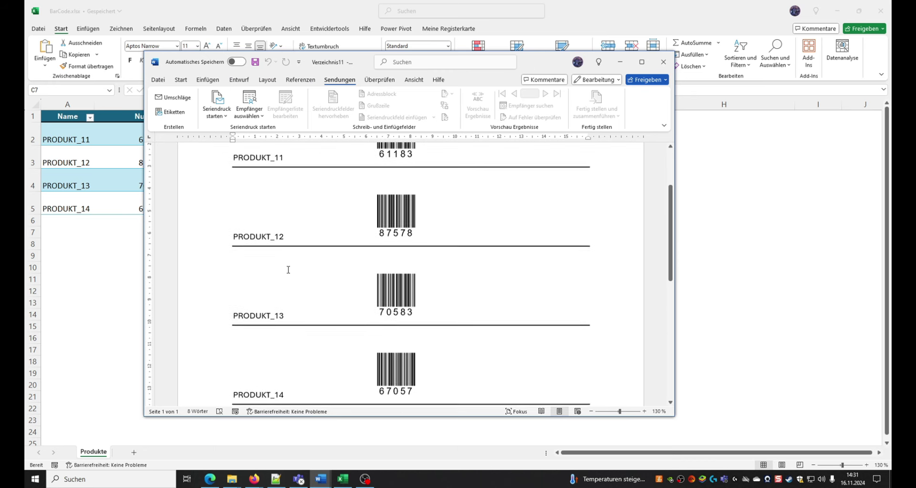
scroll(470, 301, "down", 2)
scroll(470, 308, "up", 5)
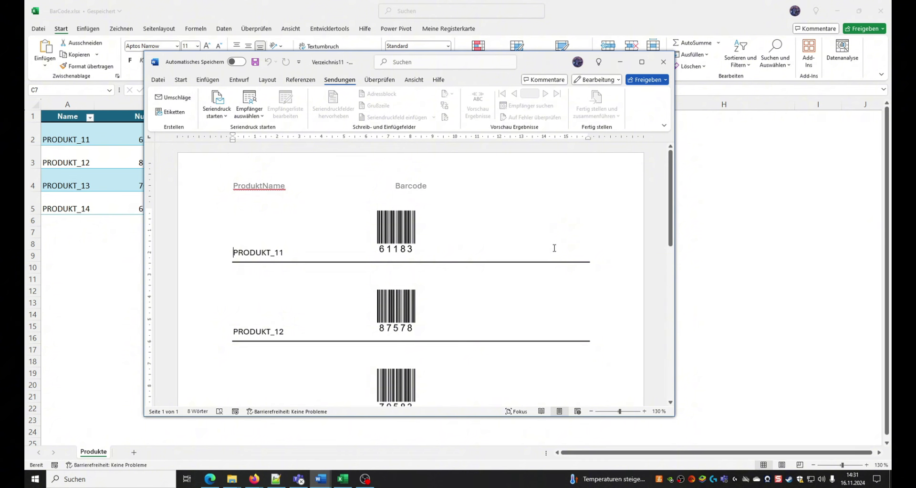
scroll(554, 248, "down", 2)
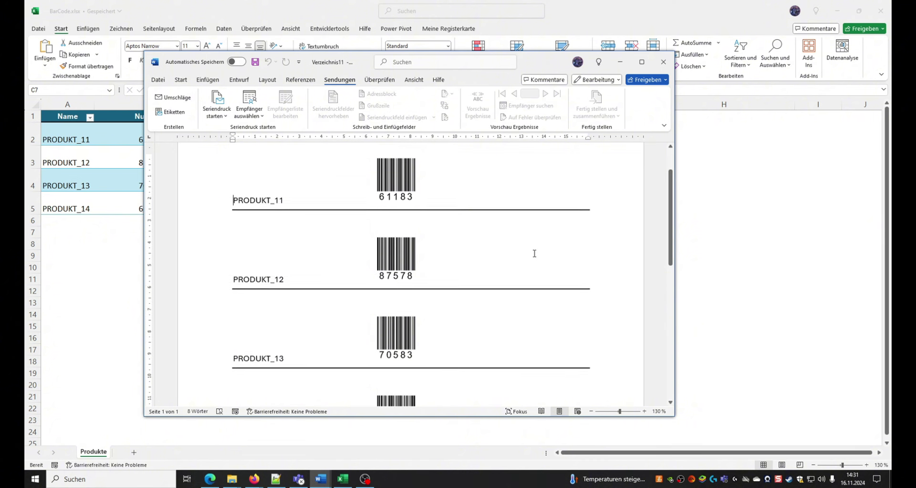
scroll(544, 250, "down", 2)
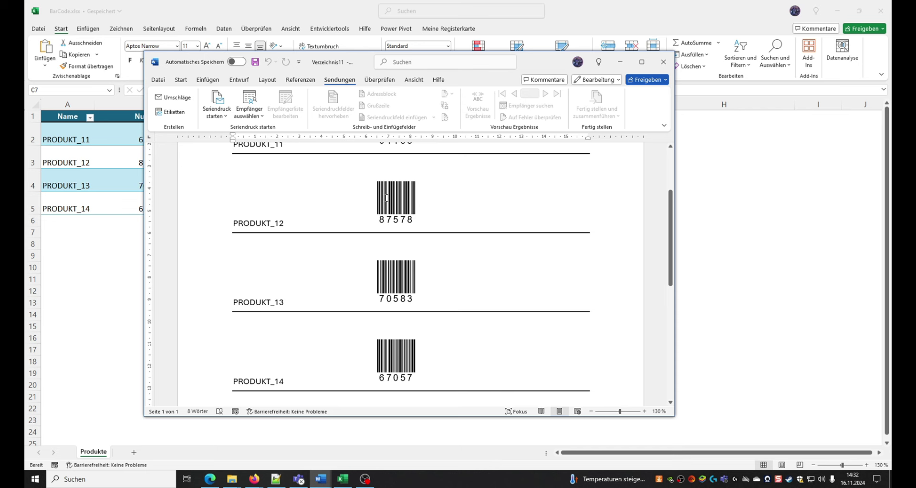
left_click(380, 79)
left_click_drag(546, 65, 891, 85)
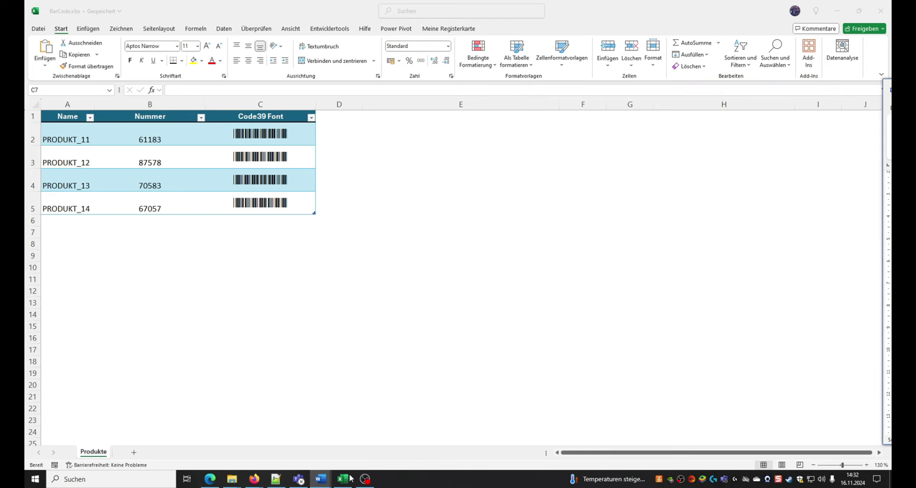
Reveal the barcode's field code in the merge template and change its type from Code39 to QR
mouse_move(320, 478)
left_click(408, 435)
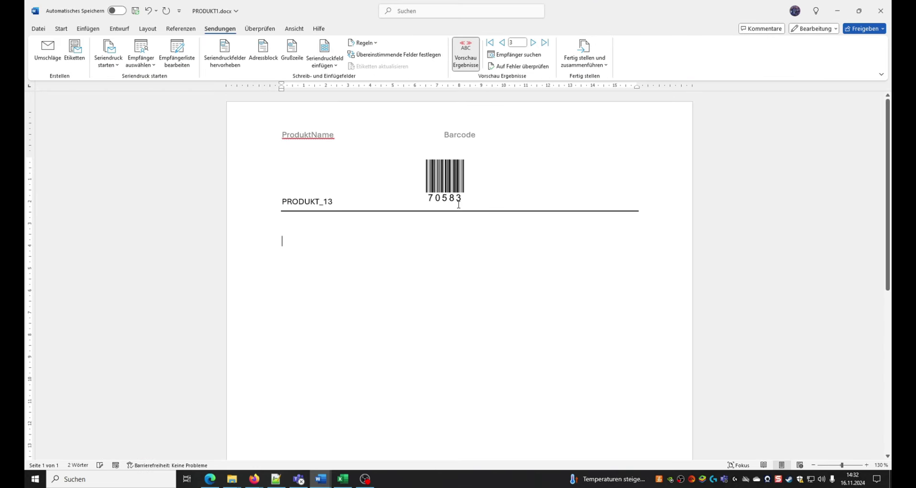
double_click(445, 186)
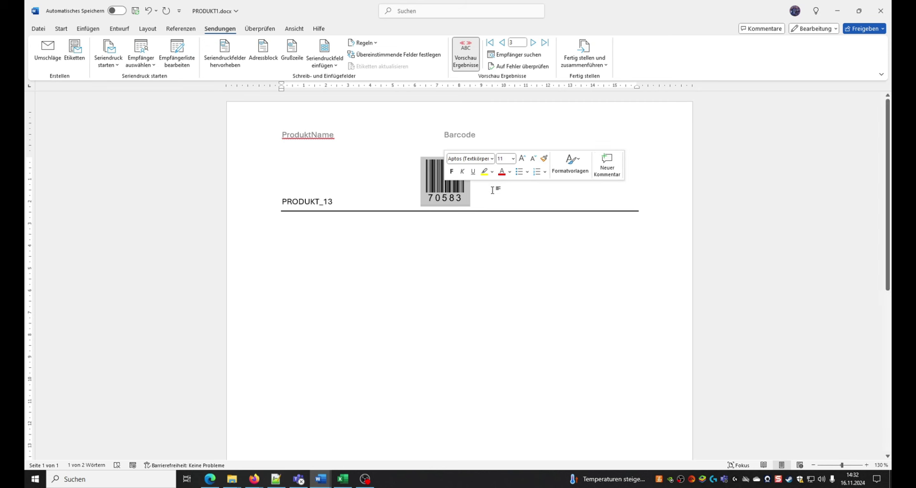
right_click(451, 194)
left_click(491, 283)
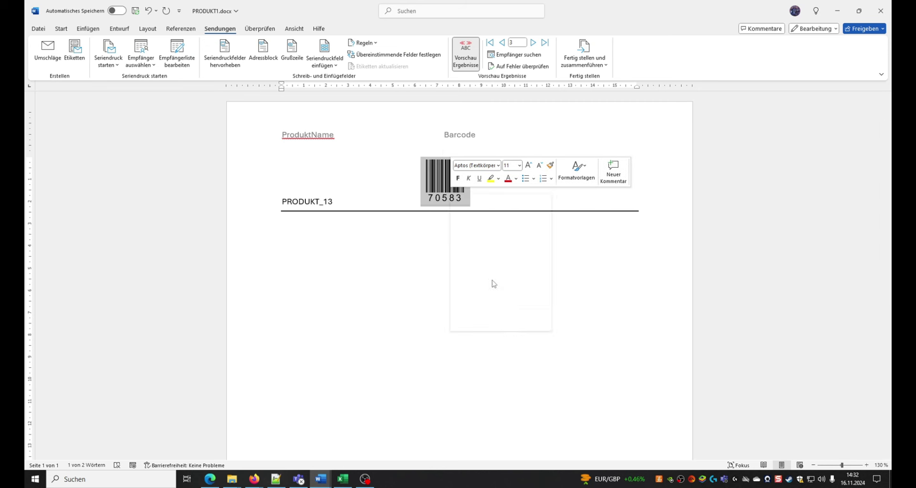
left_click(604, 162)
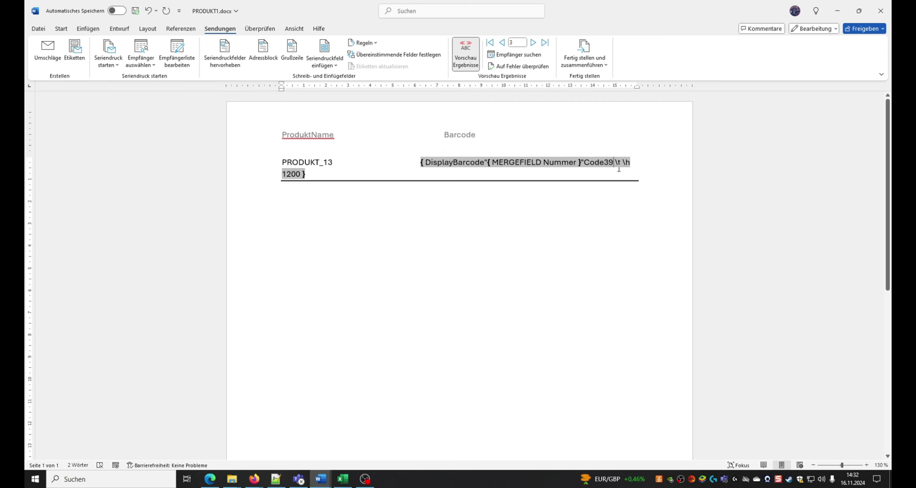
key("Delete")
key("Delete")
key("BackSpace")
key("BackSpace")
key("BackSpace")
key("BackSpace")
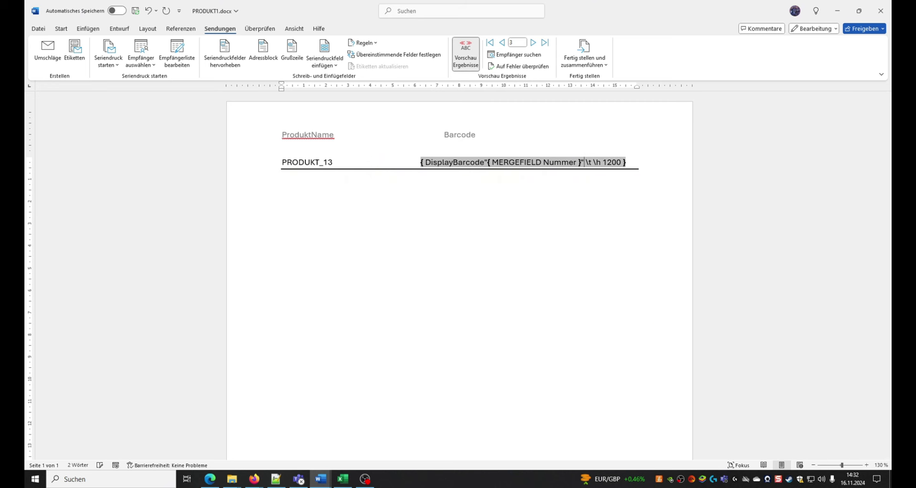
type("QR")
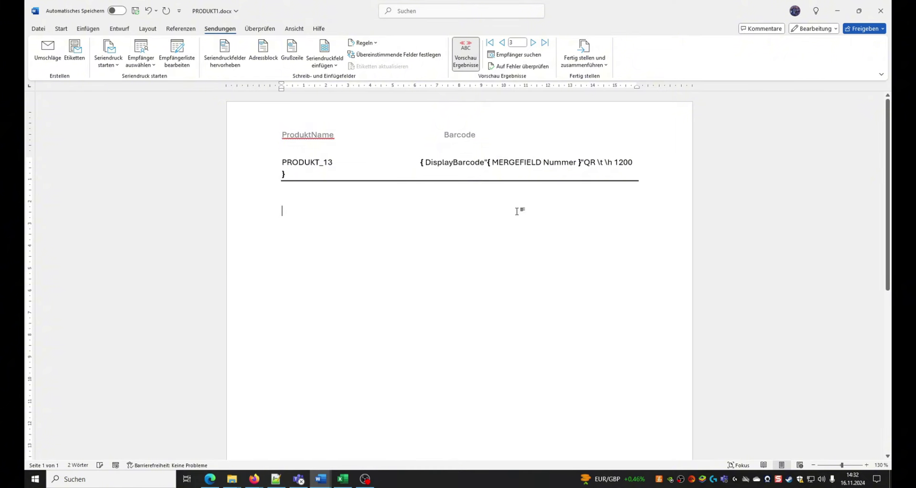
Toggle the field codes back so the PRODUKT_13 field renders as a QR code
triple_click(497, 166)
right_click(498, 166)
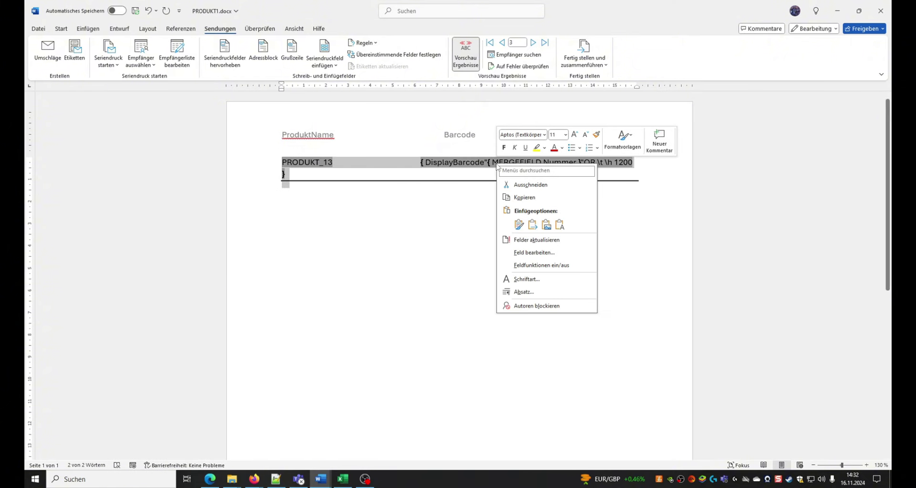
left_click(520, 238)
right_click(444, 163)
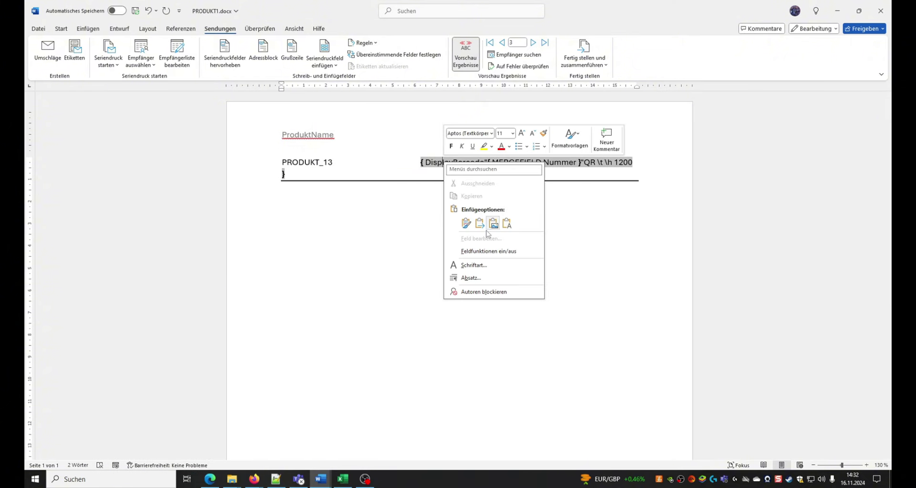
left_click(498, 249)
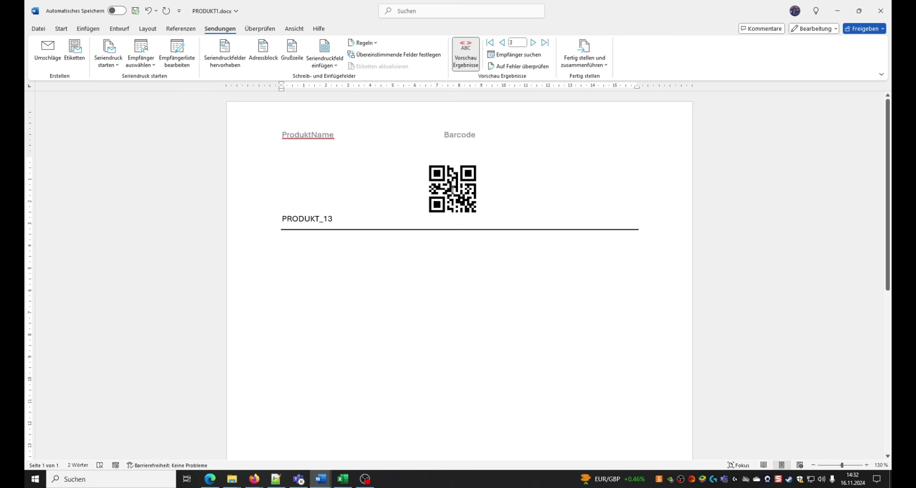
Preview the first record, PRODUKT_11, then return to the Excel product table
left_click(504, 45)
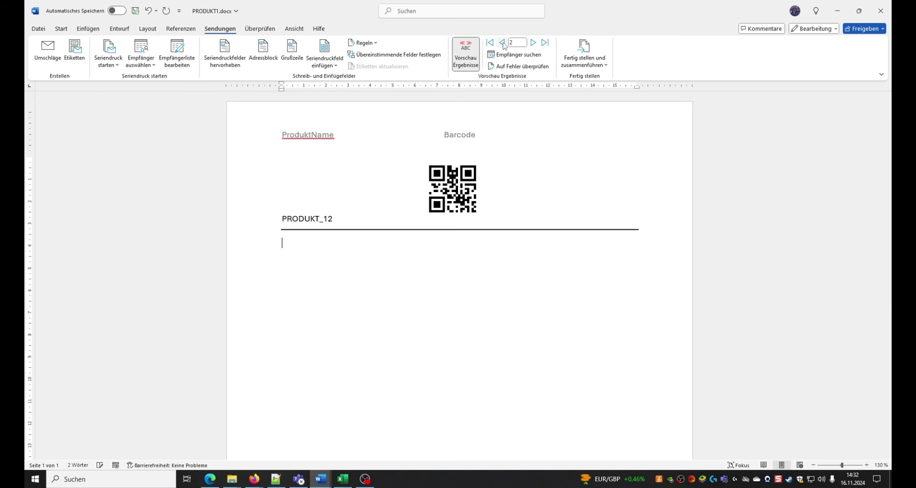
left_click(504, 45)
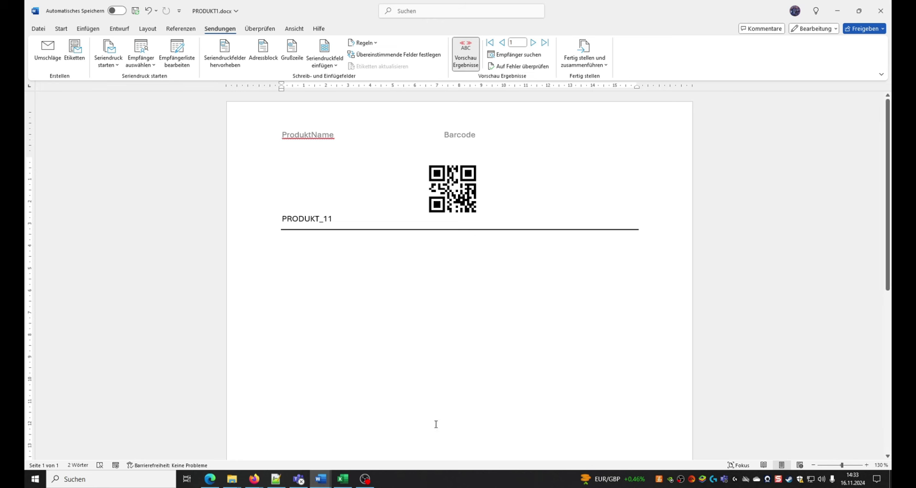
left_click(342, 479)
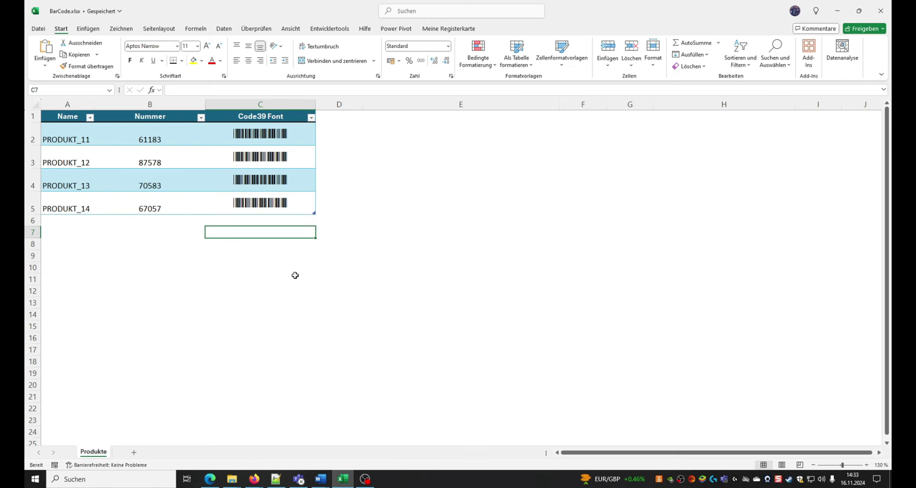
left_click_drag(270, 132, 266, 203)
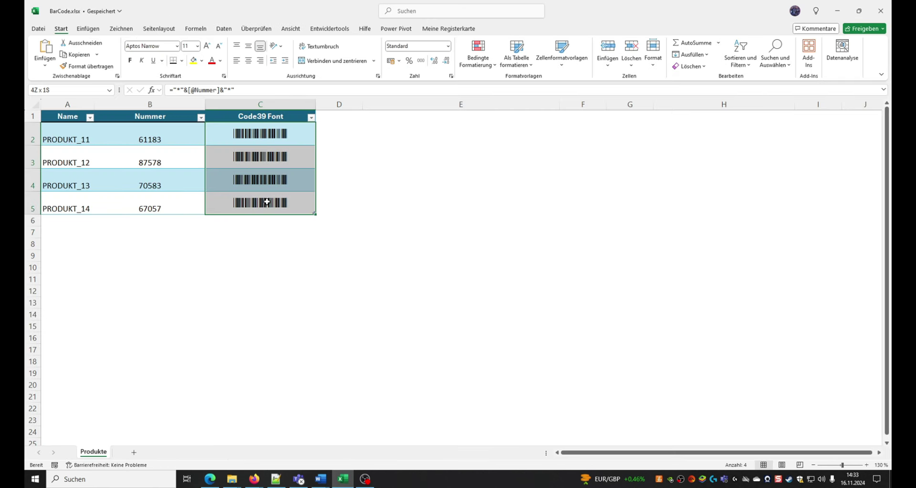
left_click(305, 277)
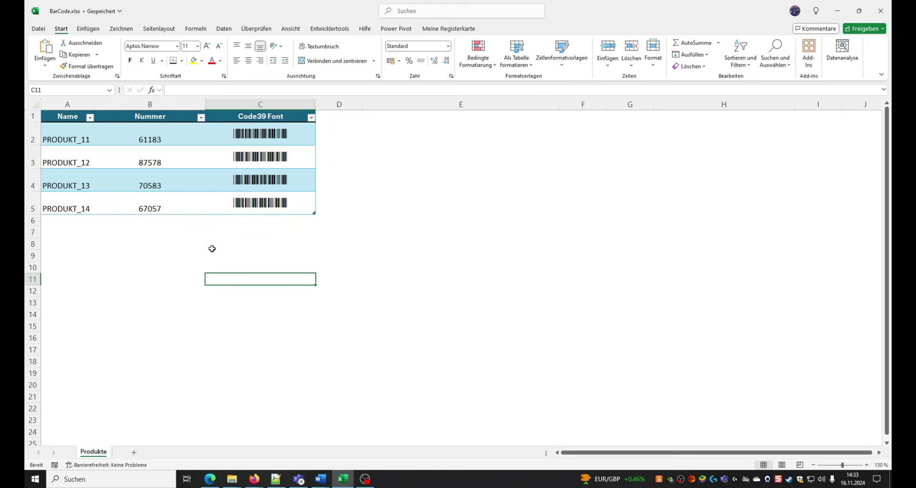
scroll(247, 209, "up", 4, "ctrl")
scroll(248, 209, "up", 1, "ctrl")
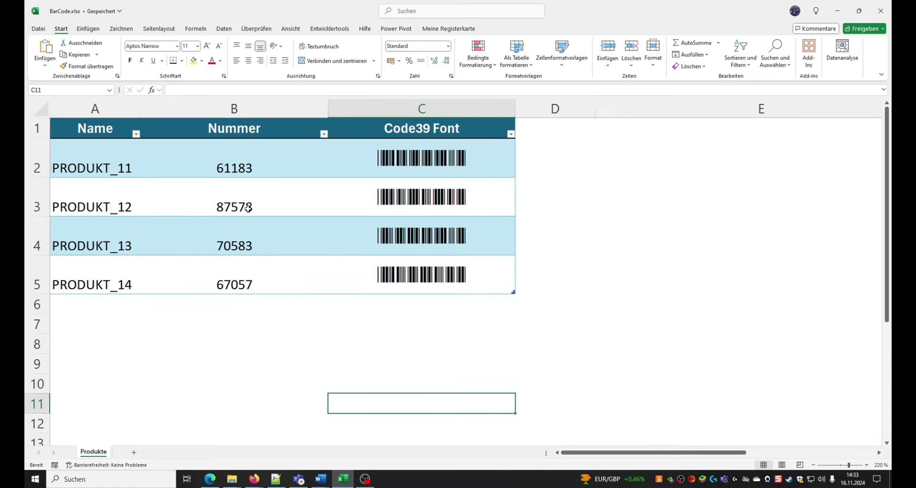
scroll(247, 208, "up", 4, "ctrl")
scroll(485, 199, "up", 1)
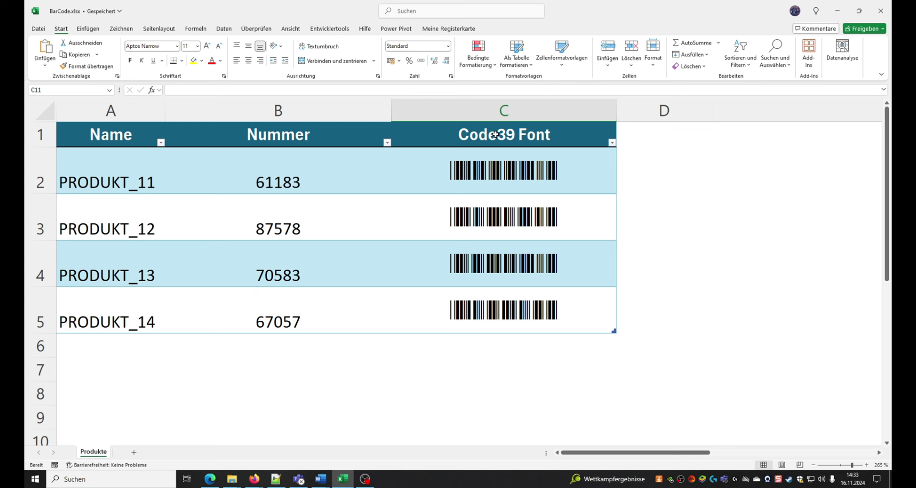
Re-enter the B3 random-number formula to regenerate the product numbers
left_click(311, 226)
double_click(311, 227)
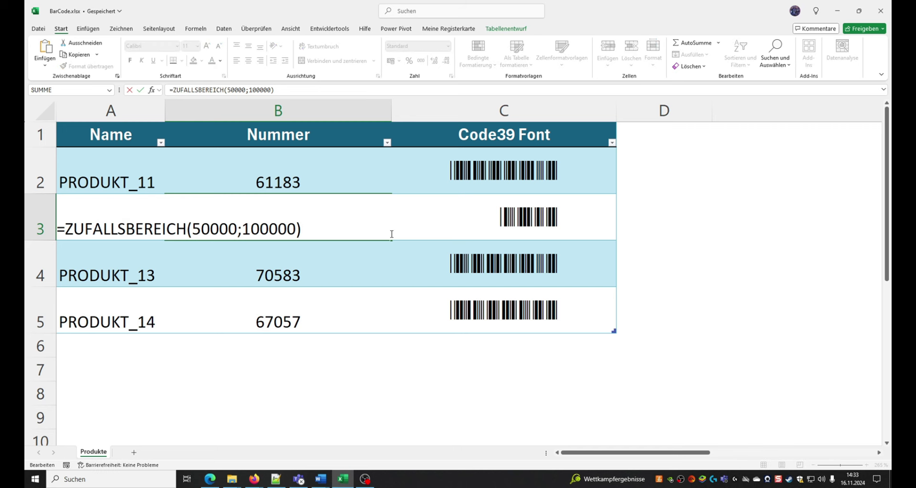
key("Return")
Append &"§$%)(" to the B4 formula and inspect the resulting Code39 barcode in C4
double_click(321, 276)
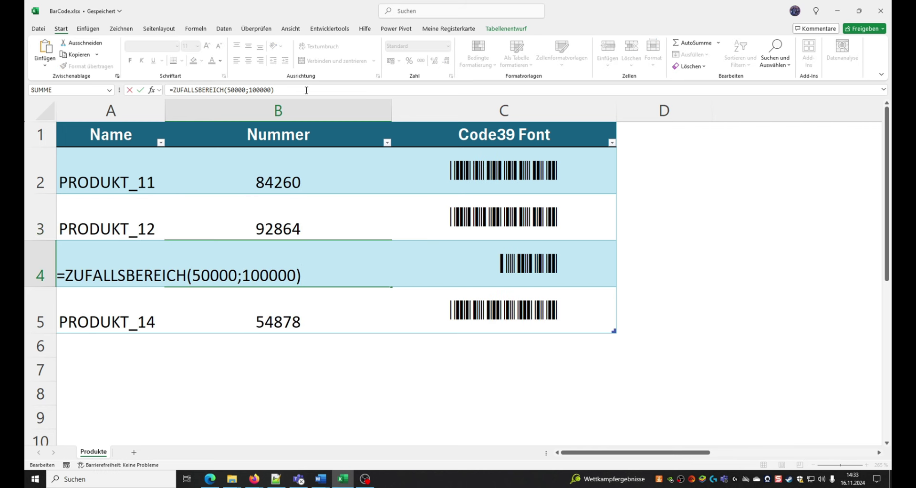
left_click(321, 93)
type("&\"")
type("\"")
key("BackSpace")
type("§$")
type("%")
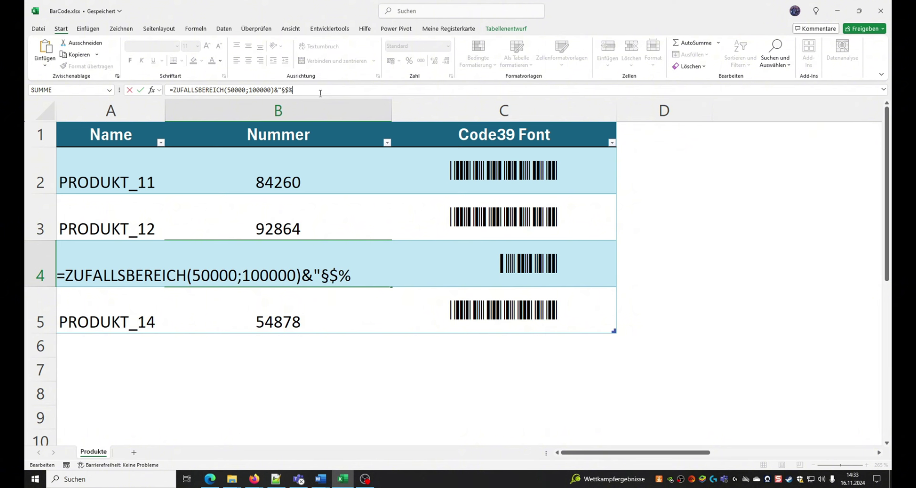
type(")(\"")
key("Return")
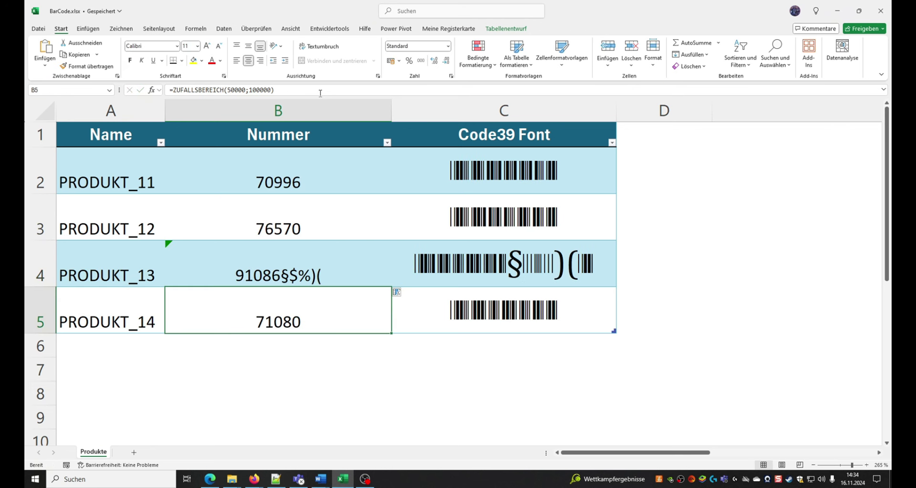
left_click(516, 265)
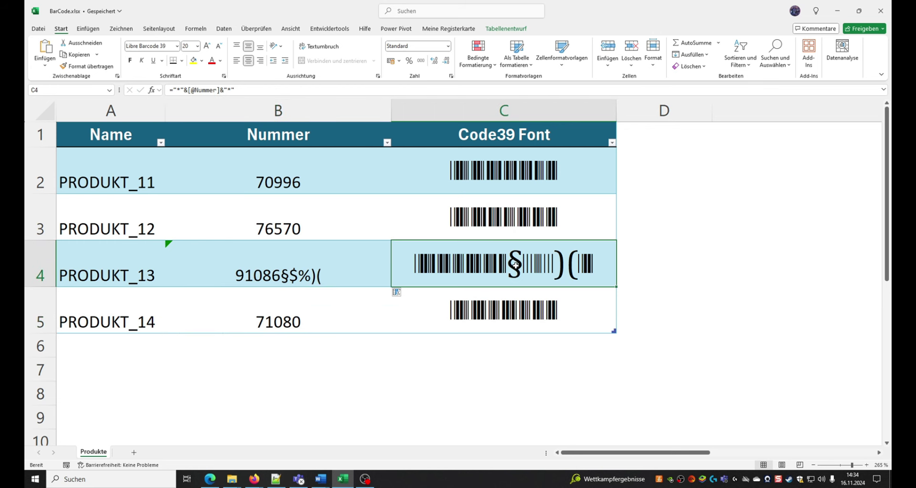